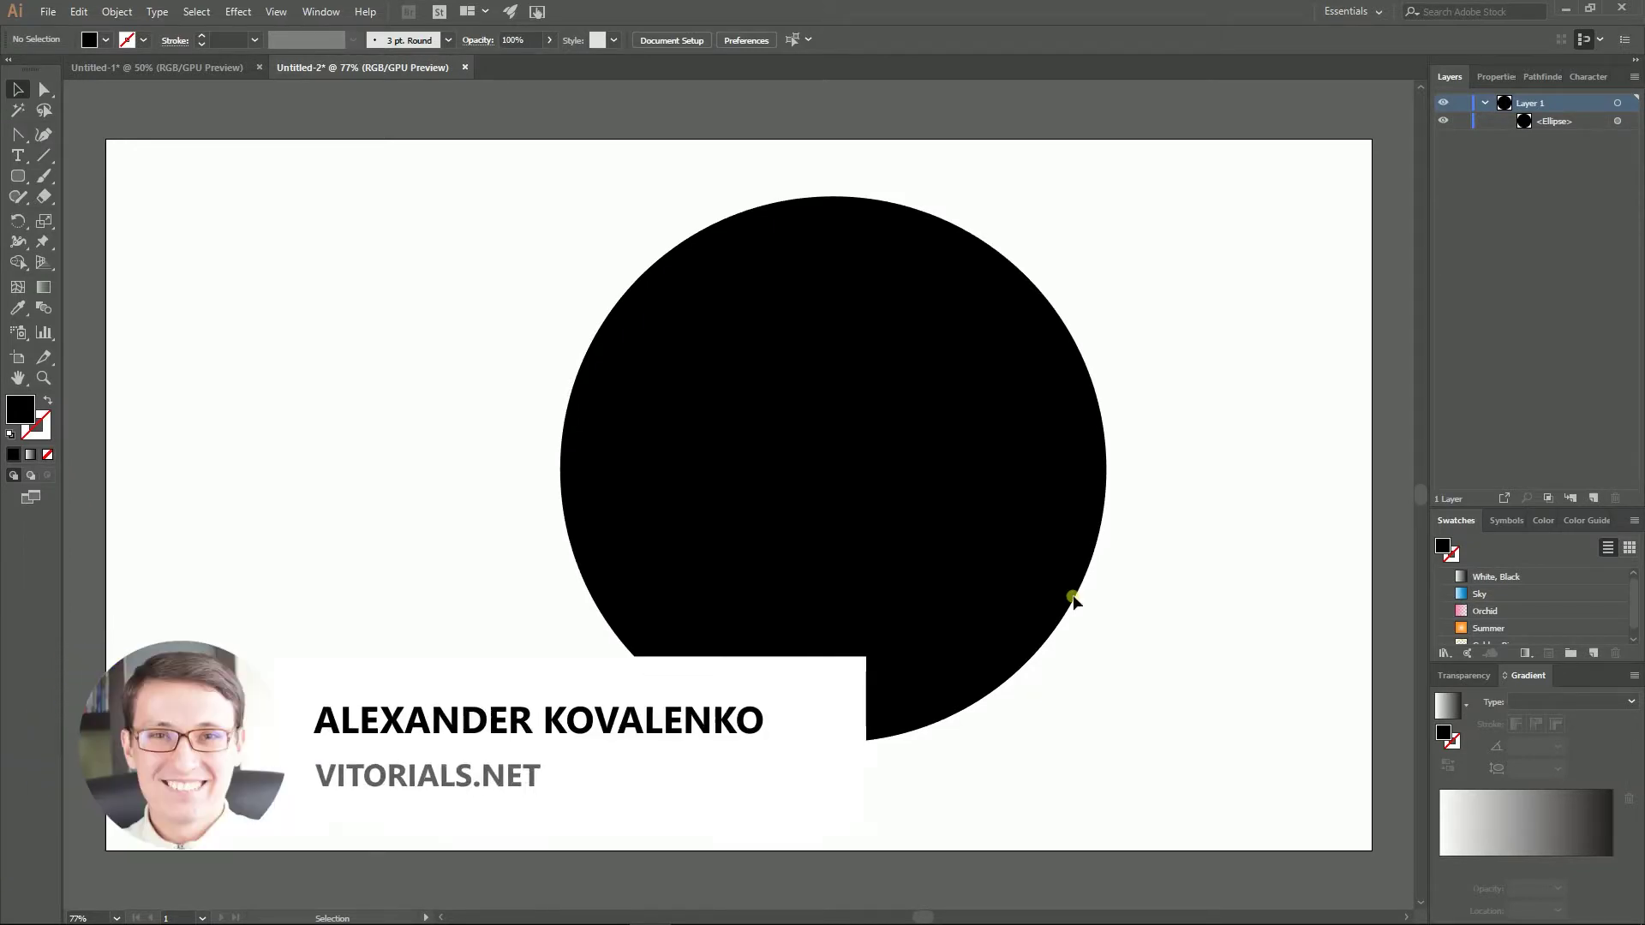
Preview the finished mesh circle in the other document, then move the black circle slightly left.
{"action": "left_click", "coordinate": [151, 64]}
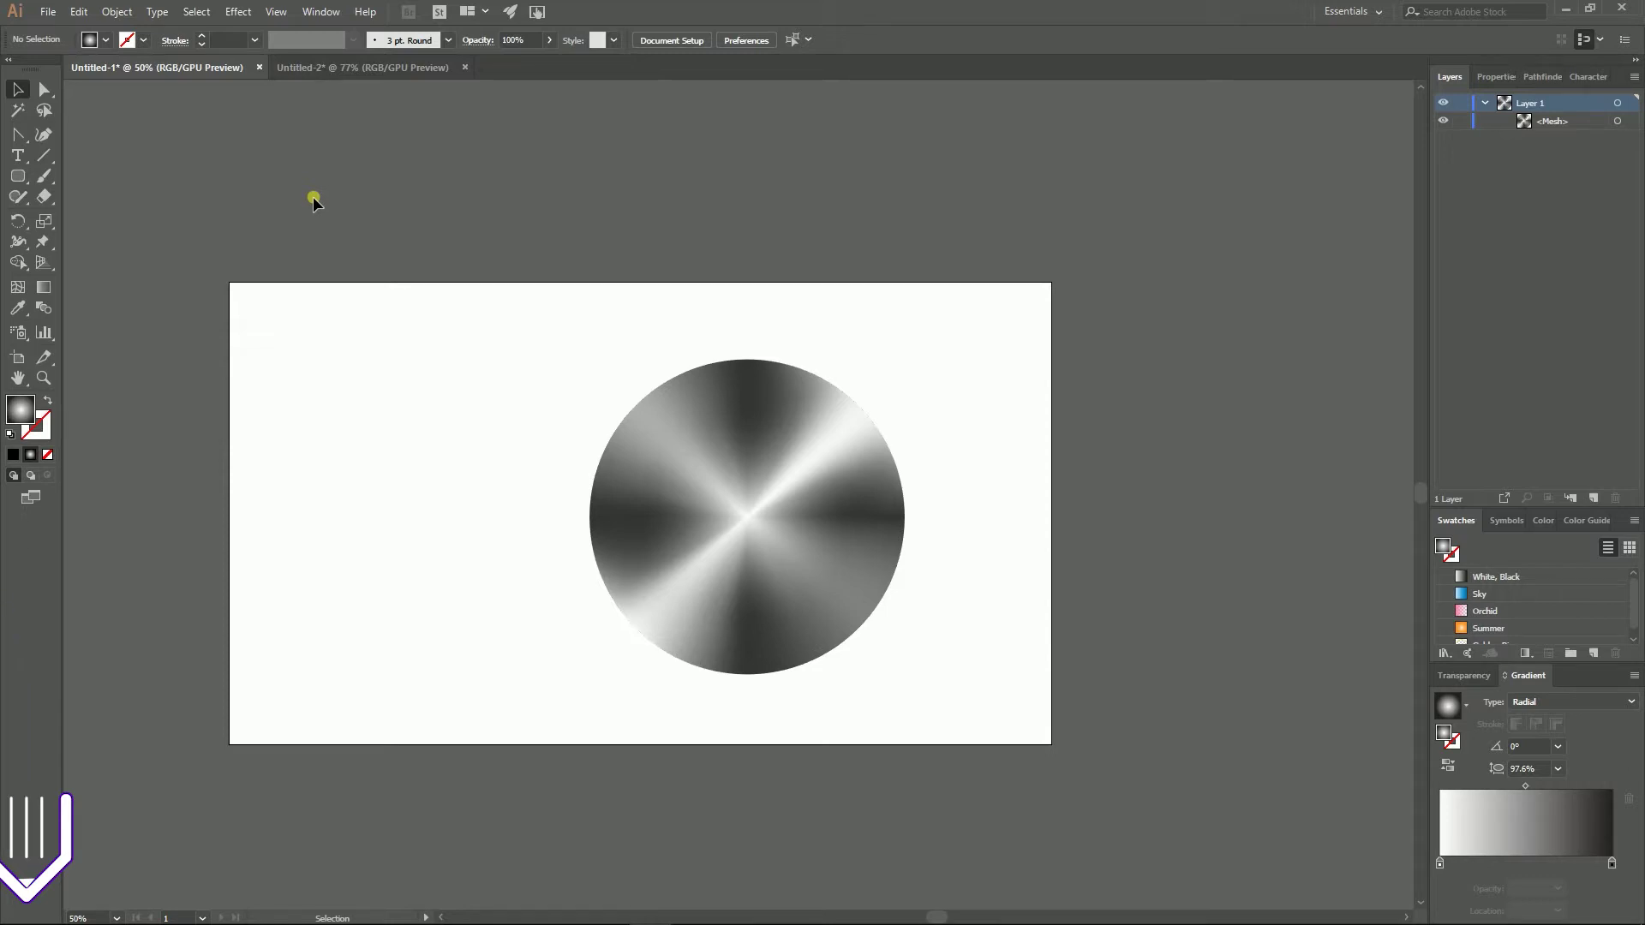
{"action": "left_click", "coordinate": [329, 66]}
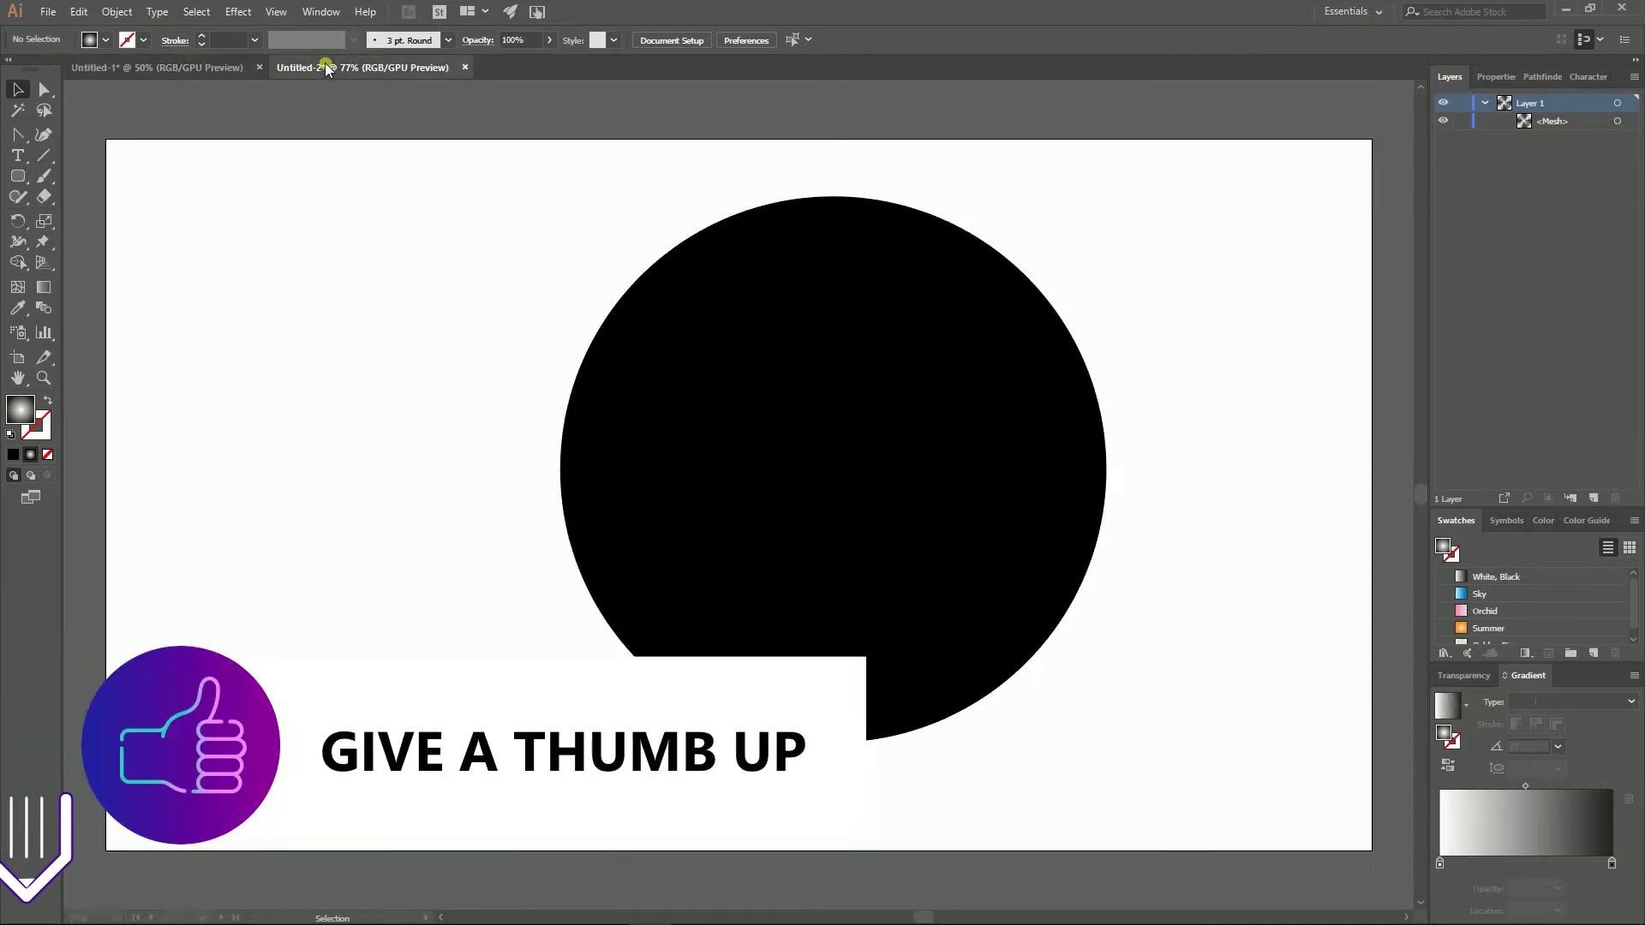
{"action": "left_click_drag", "start_coordinate": [759, 314], "coordinate": [632, 339]}
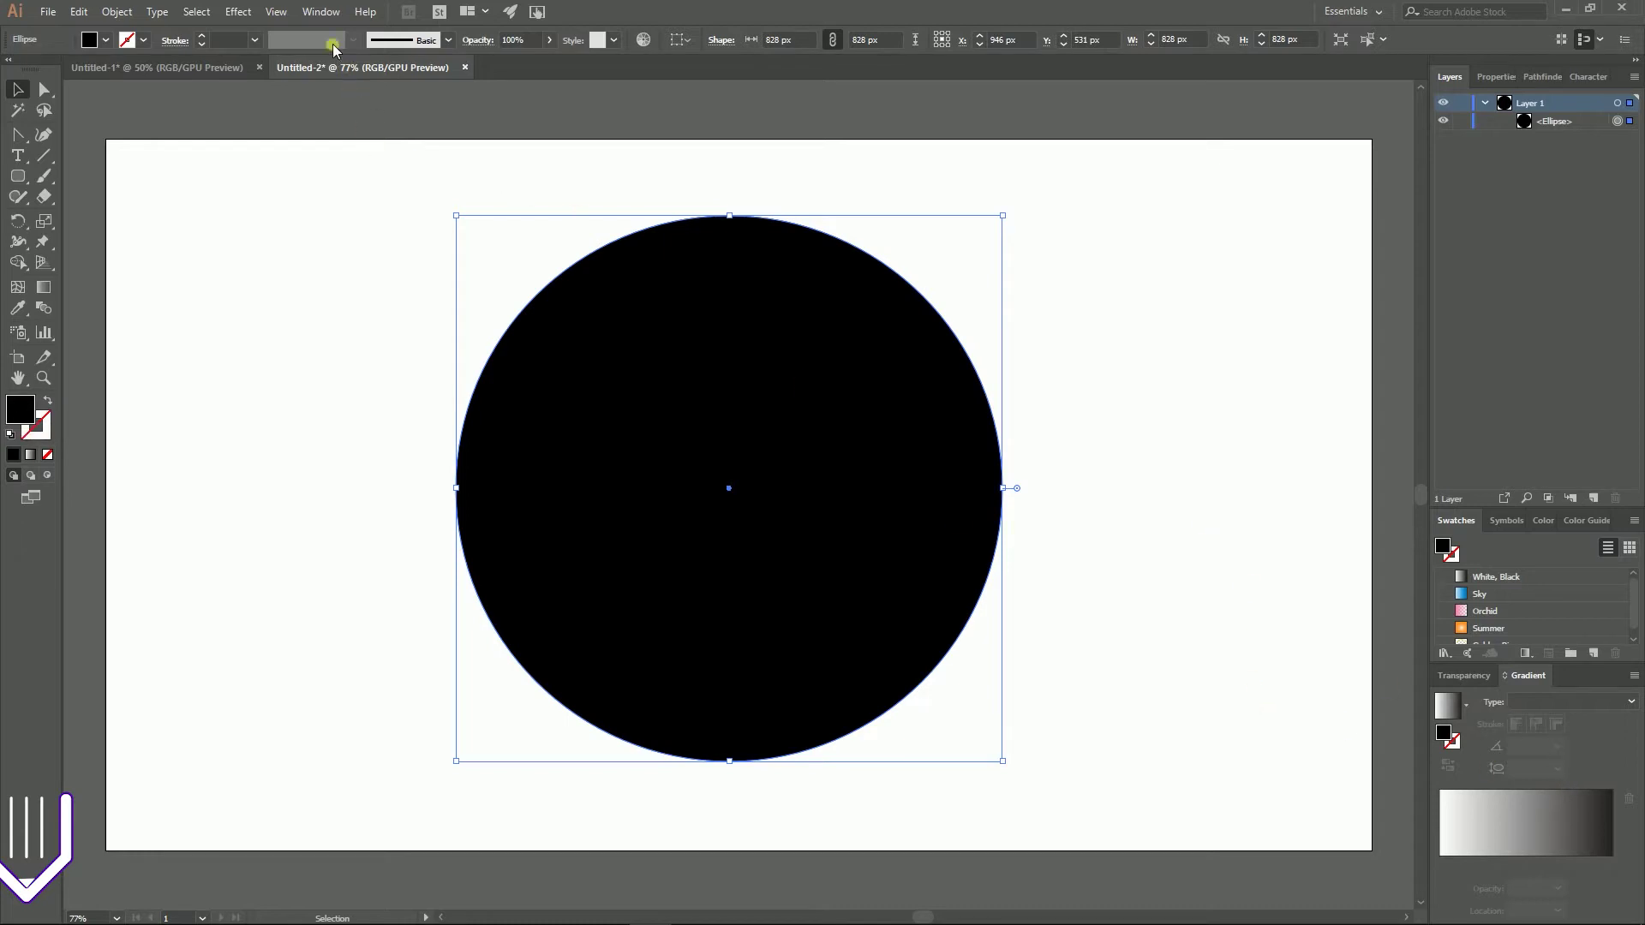
Fill the circle with the default white-to-black gradient and set its type to Radial.
{"action": "left_click", "coordinate": [321, 13]}
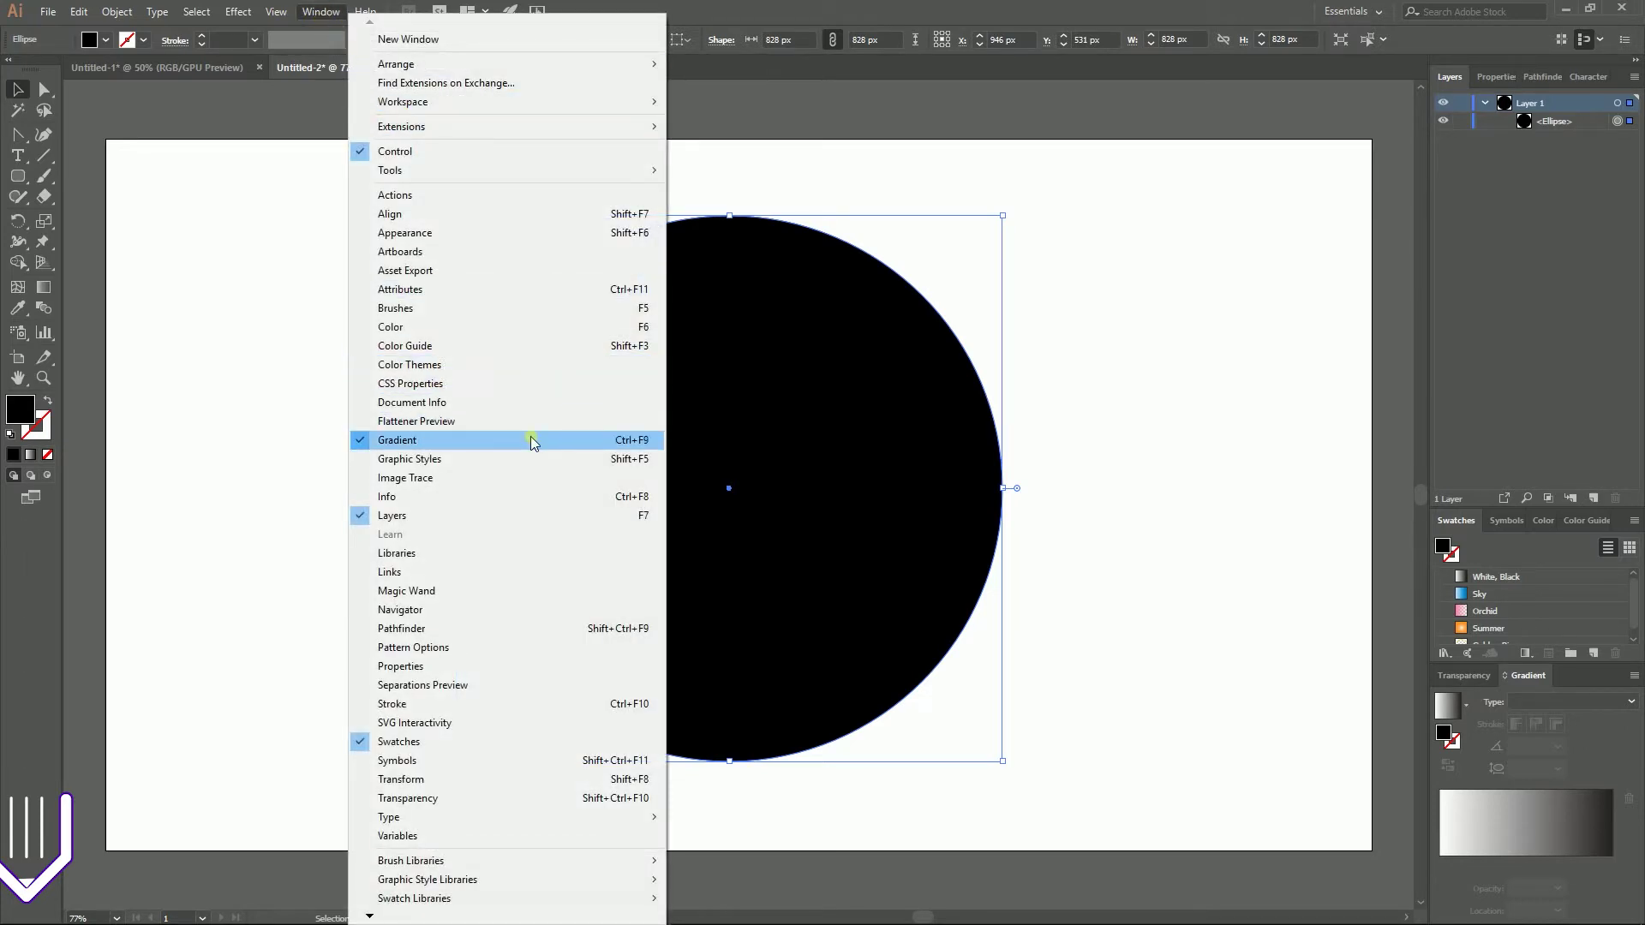
{"action": "left_click", "coordinate": [1217, 445]}
{"action": "left_click", "coordinate": [808, 507]}
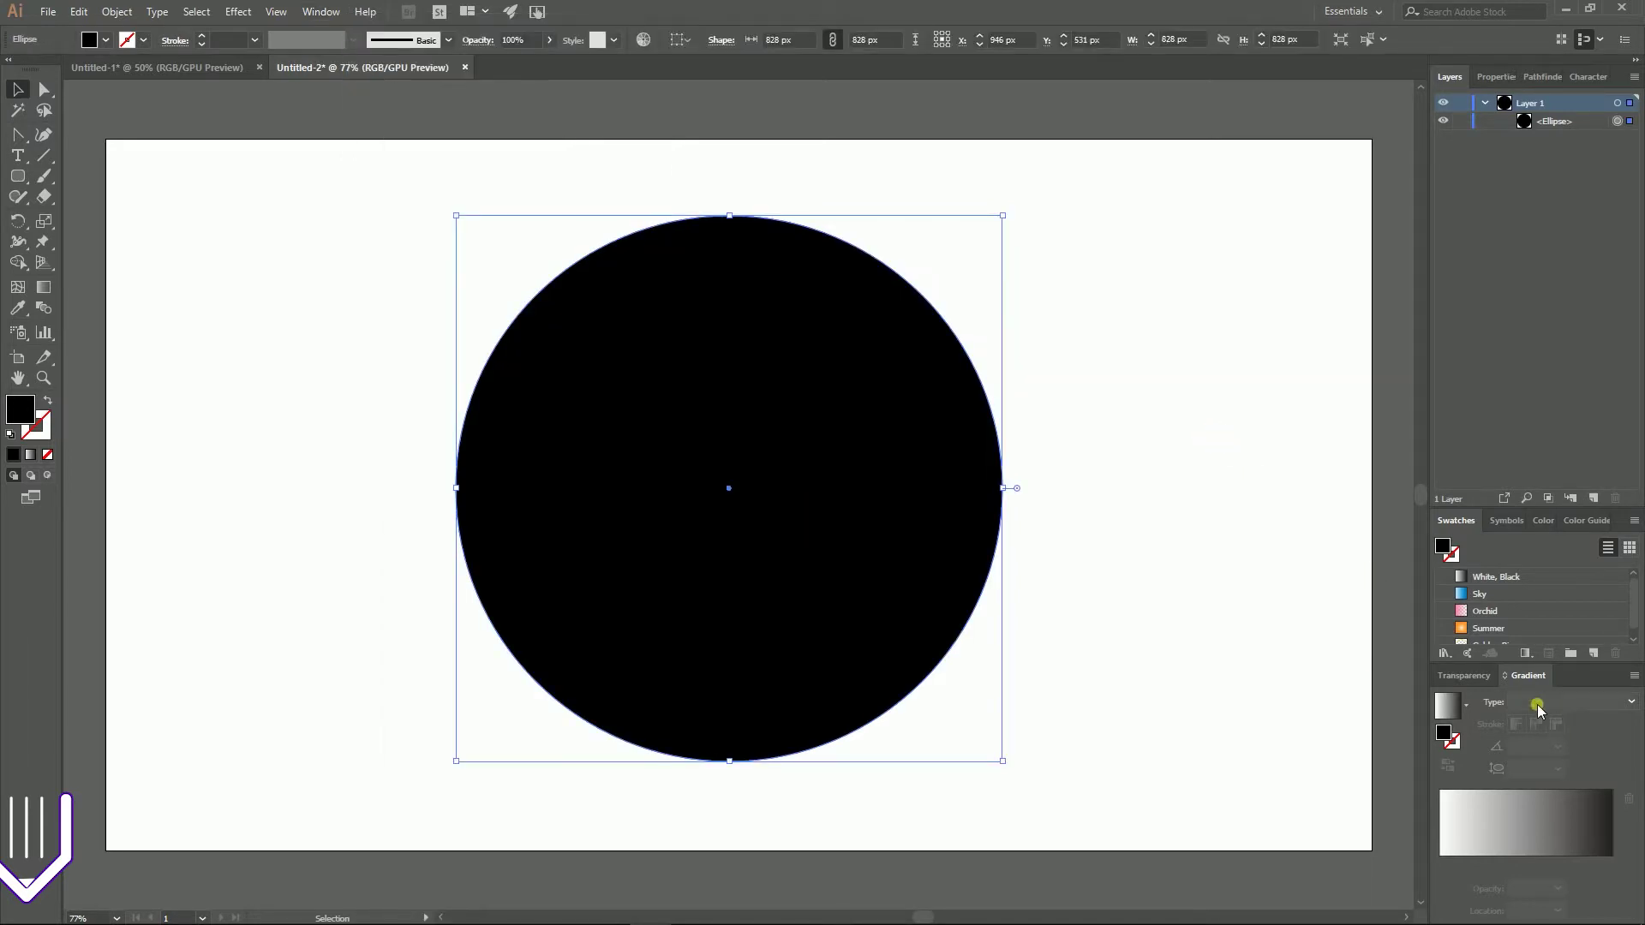
{"action": "left_click", "coordinate": [1524, 844]}
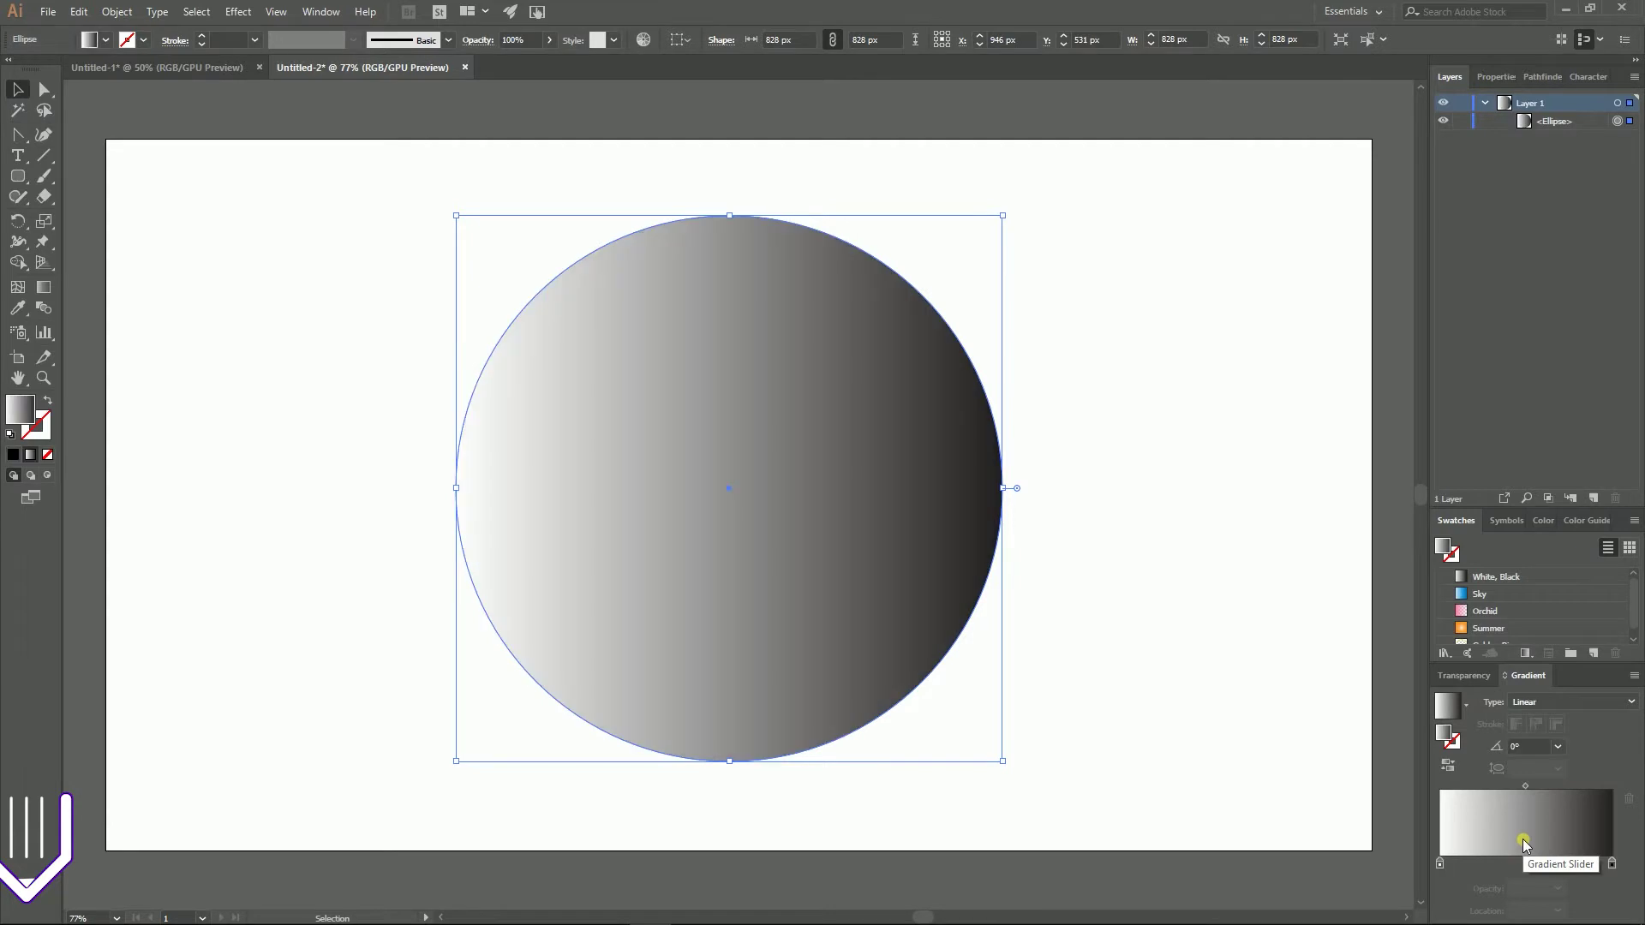
{"action": "key", "text": "super+plus"}
{"action": "left_click", "coordinate": [1524, 707]}
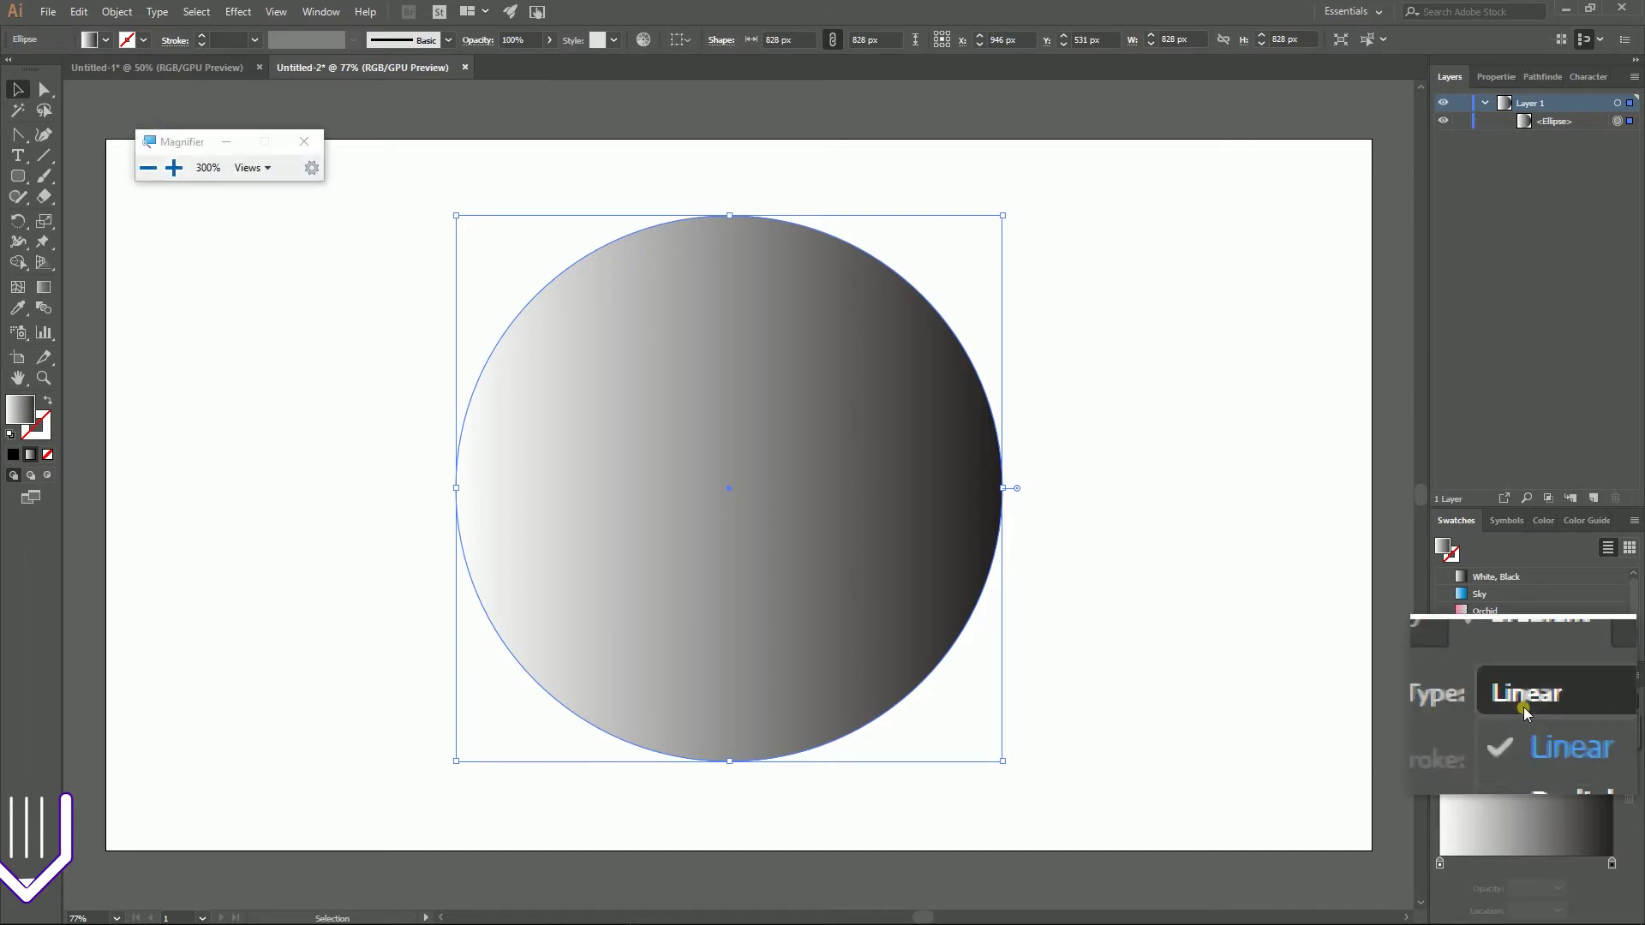
{"action": "left_click", "coordinate": [1522, 737]}
{"action": "key", "text": "super+Escape"}
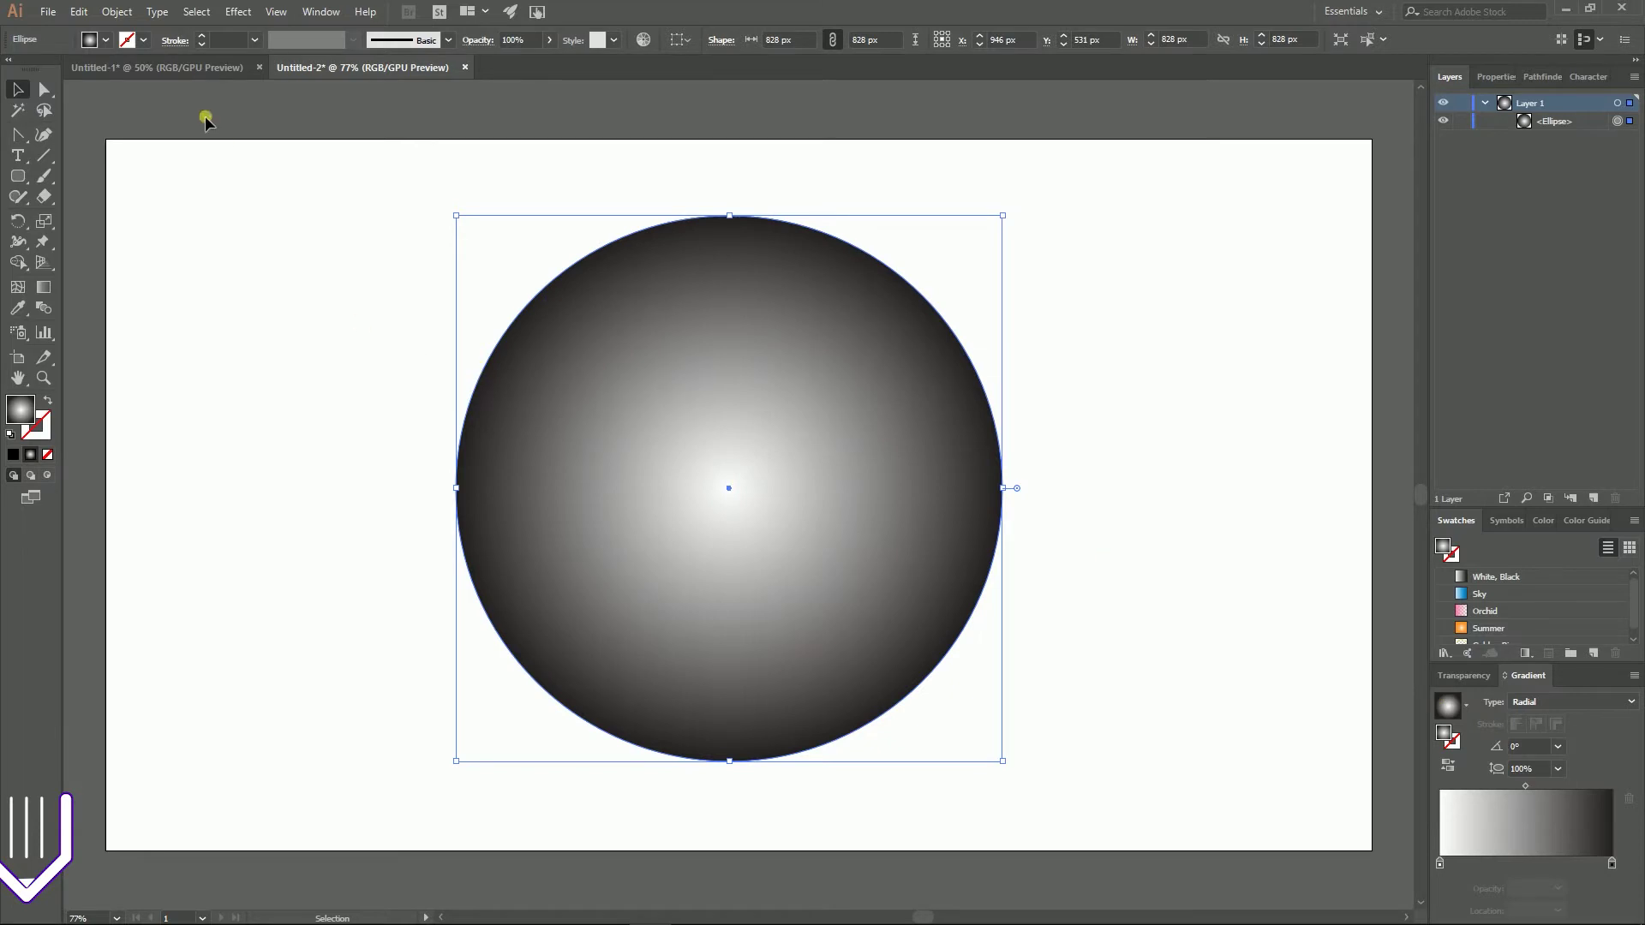
Expand the circle's appearance, then expand its gradient fill into a gradient mesh.
{"action": "left_click", "coordinate": [116, 12]}
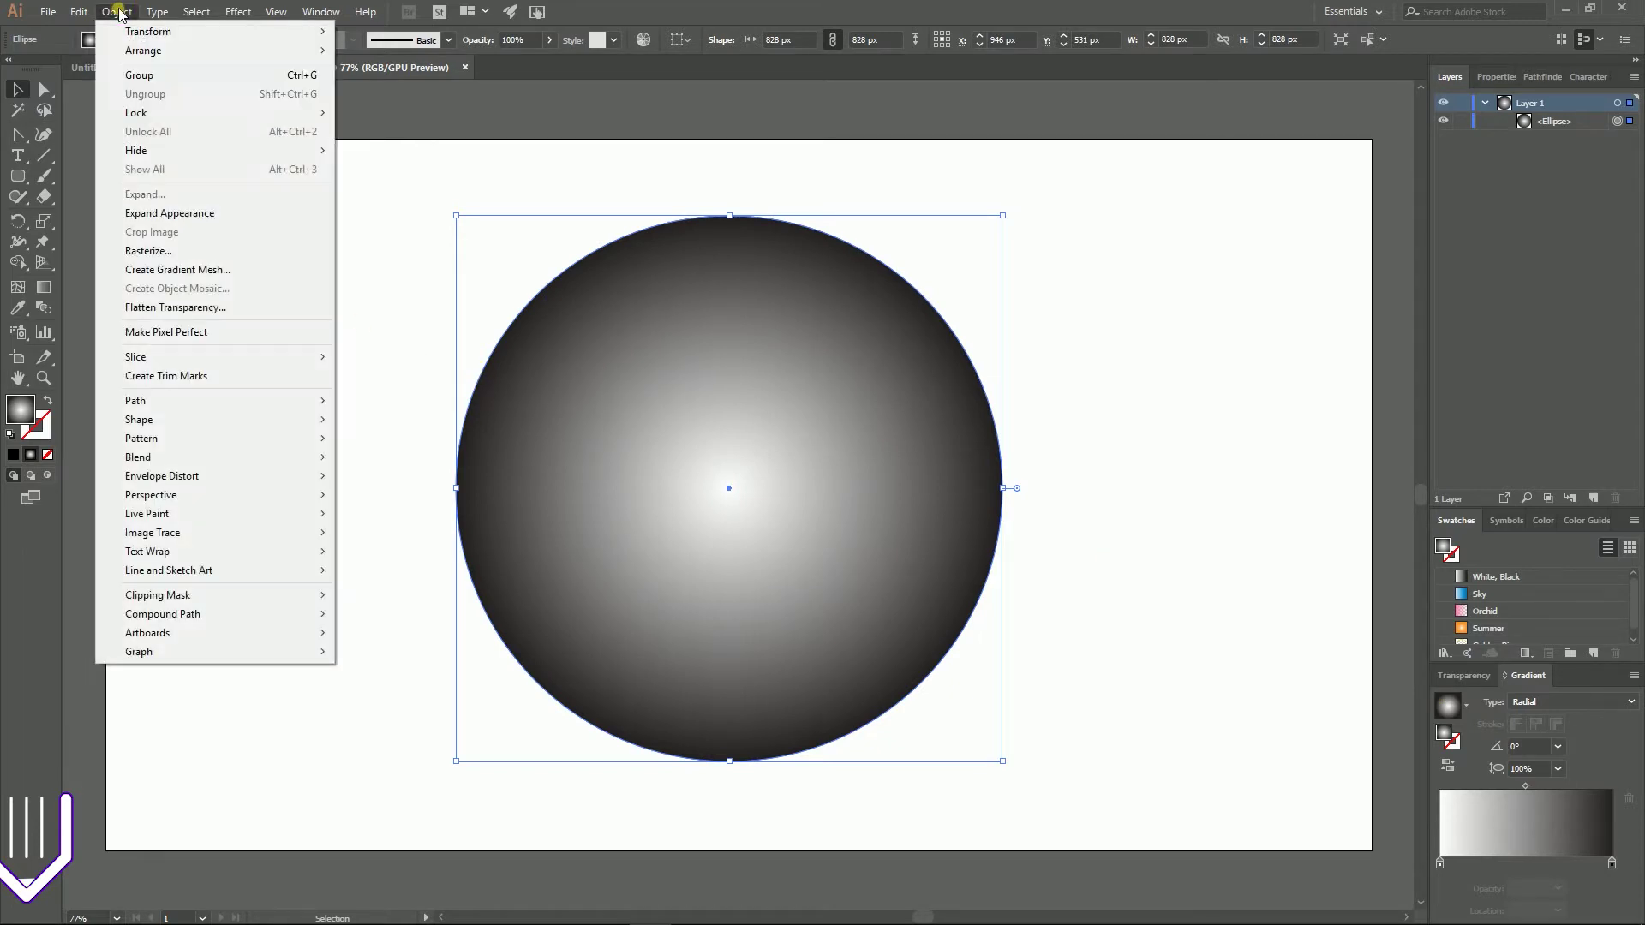
{"action": "left_click", "coordinate": [166, 214]}
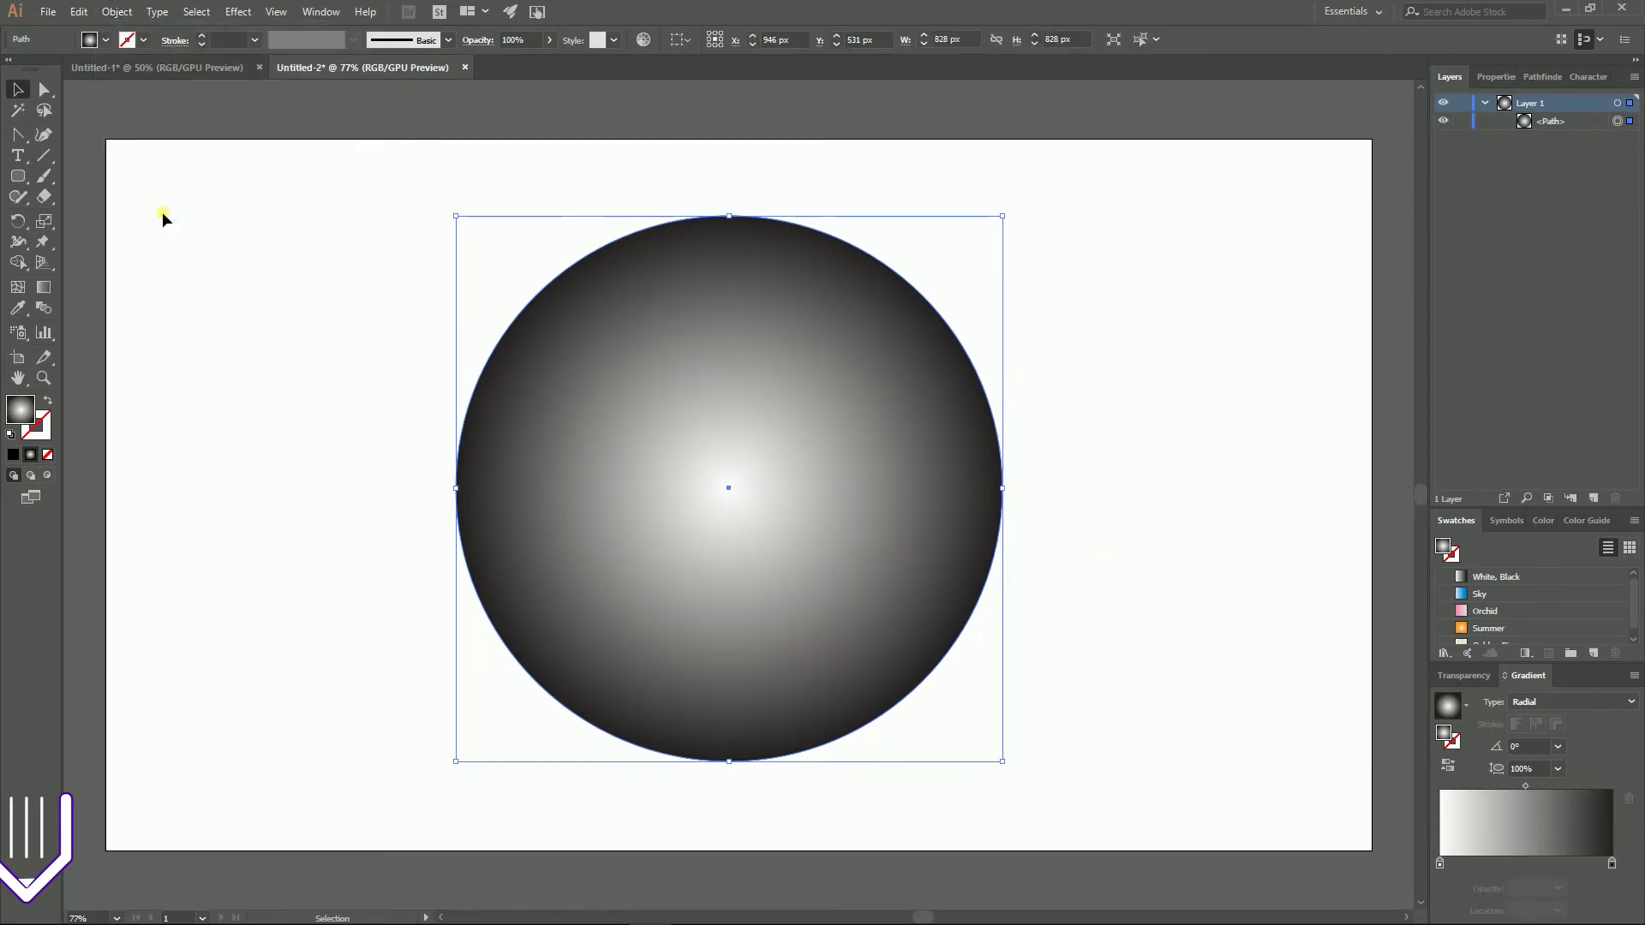
{"action": "left_click", "coordinate": [120, 12]}
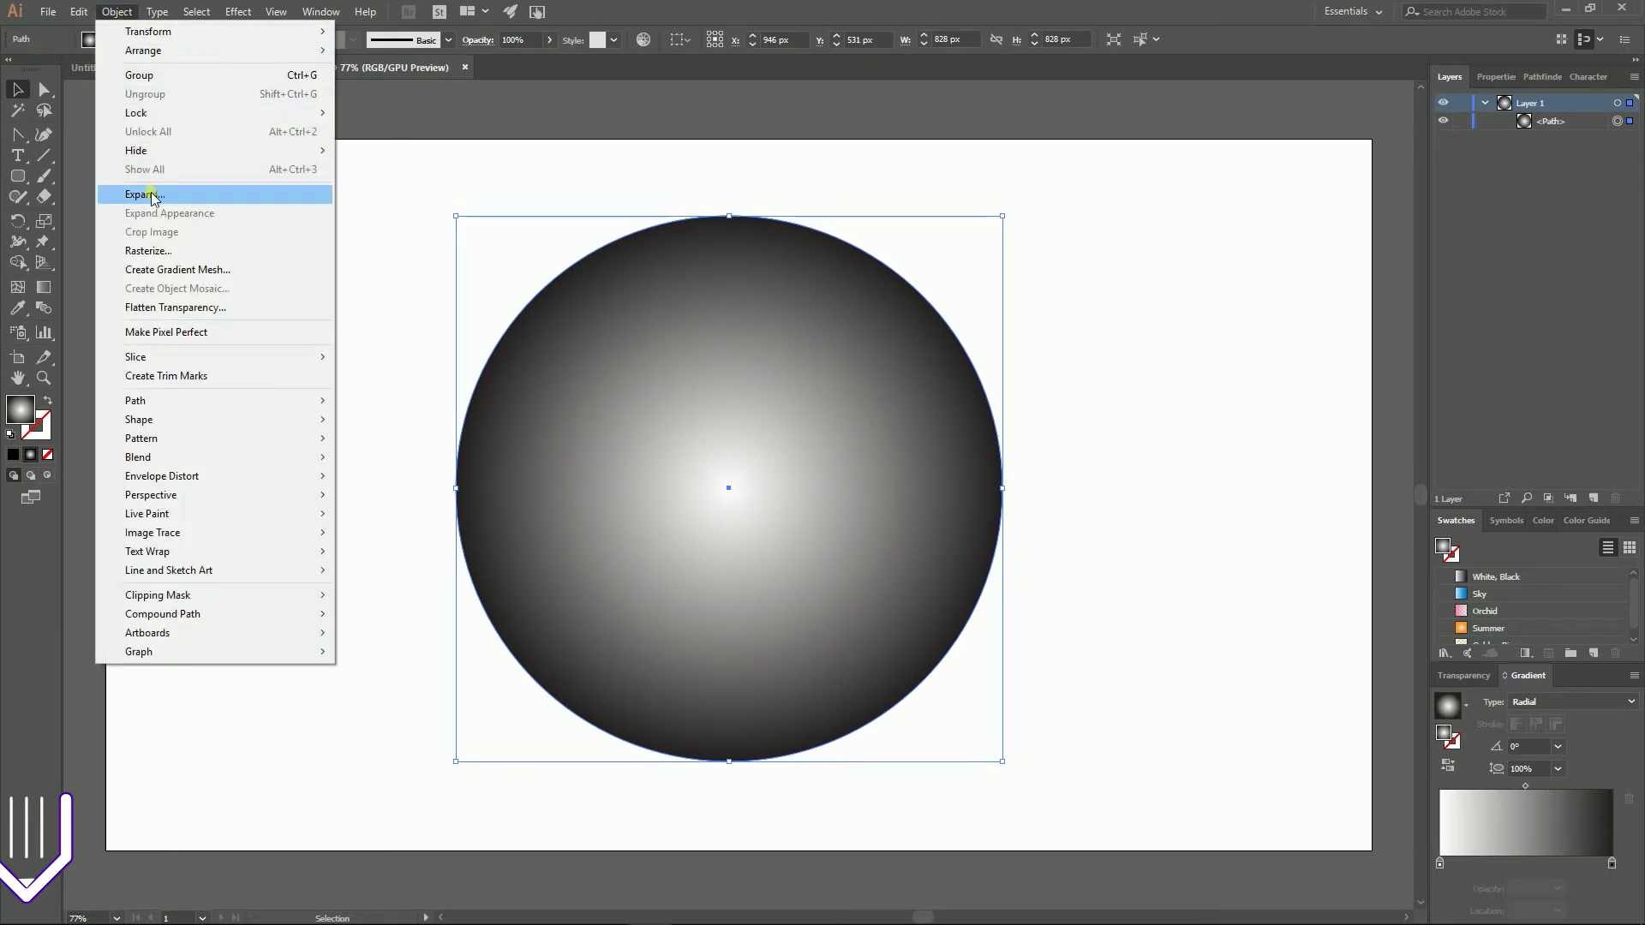
{"action": "left_click", "coordinate": [150, 195]}
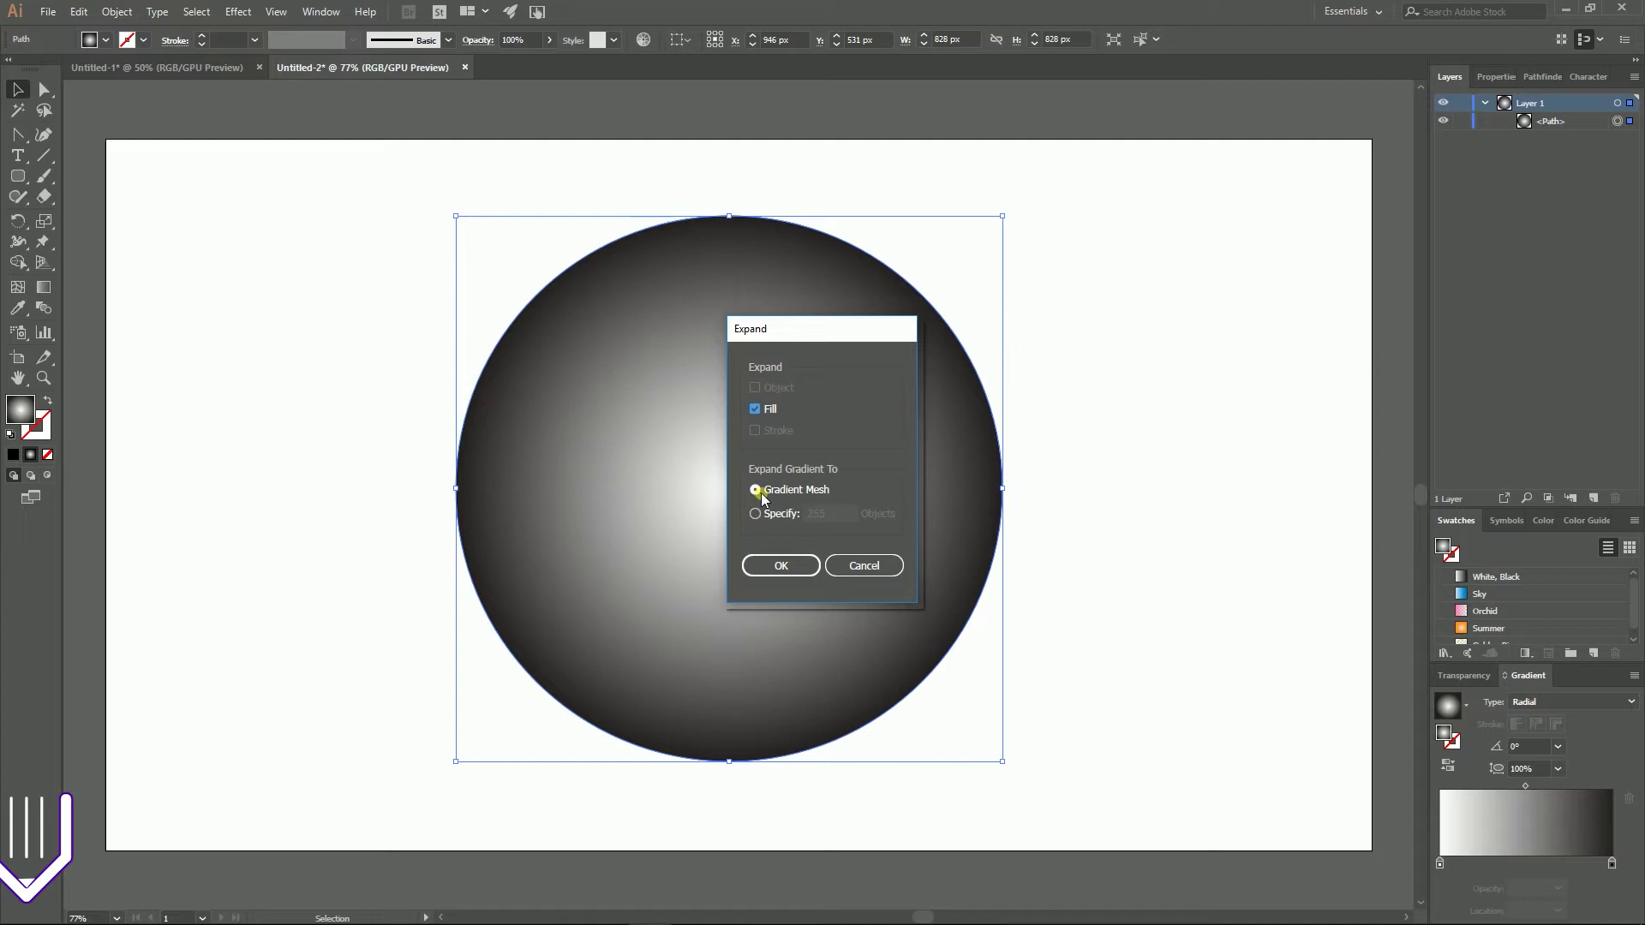
{"action": "left_click", "coordinate": [764, 566]}
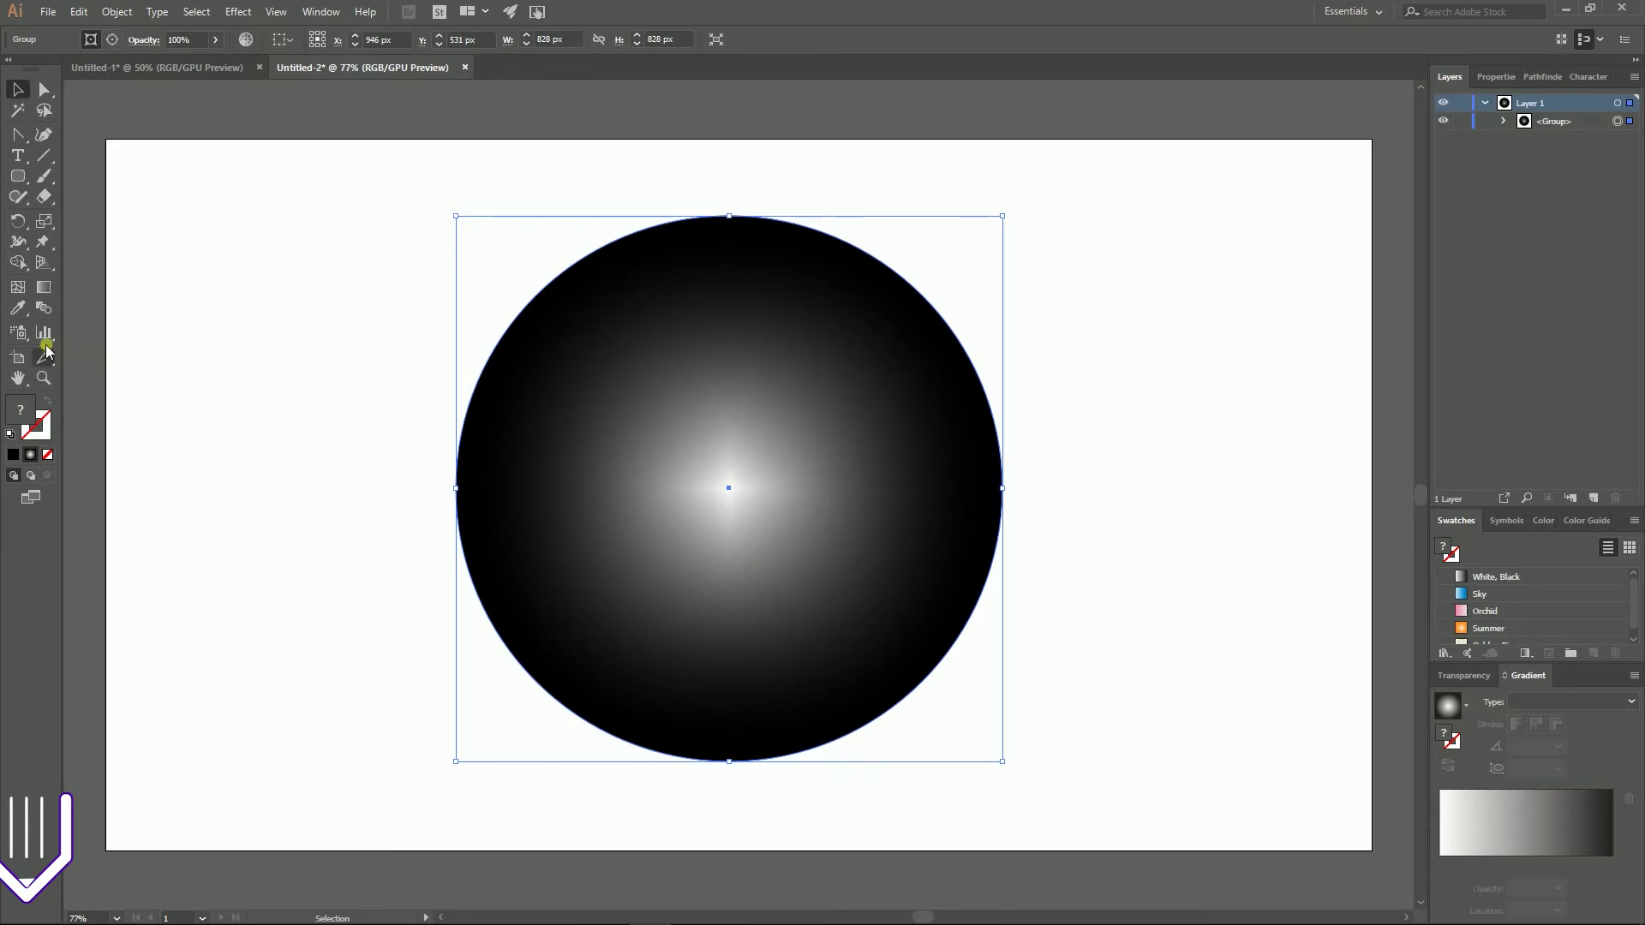
{"action": "left_click", "coordinate": [17, 246]}
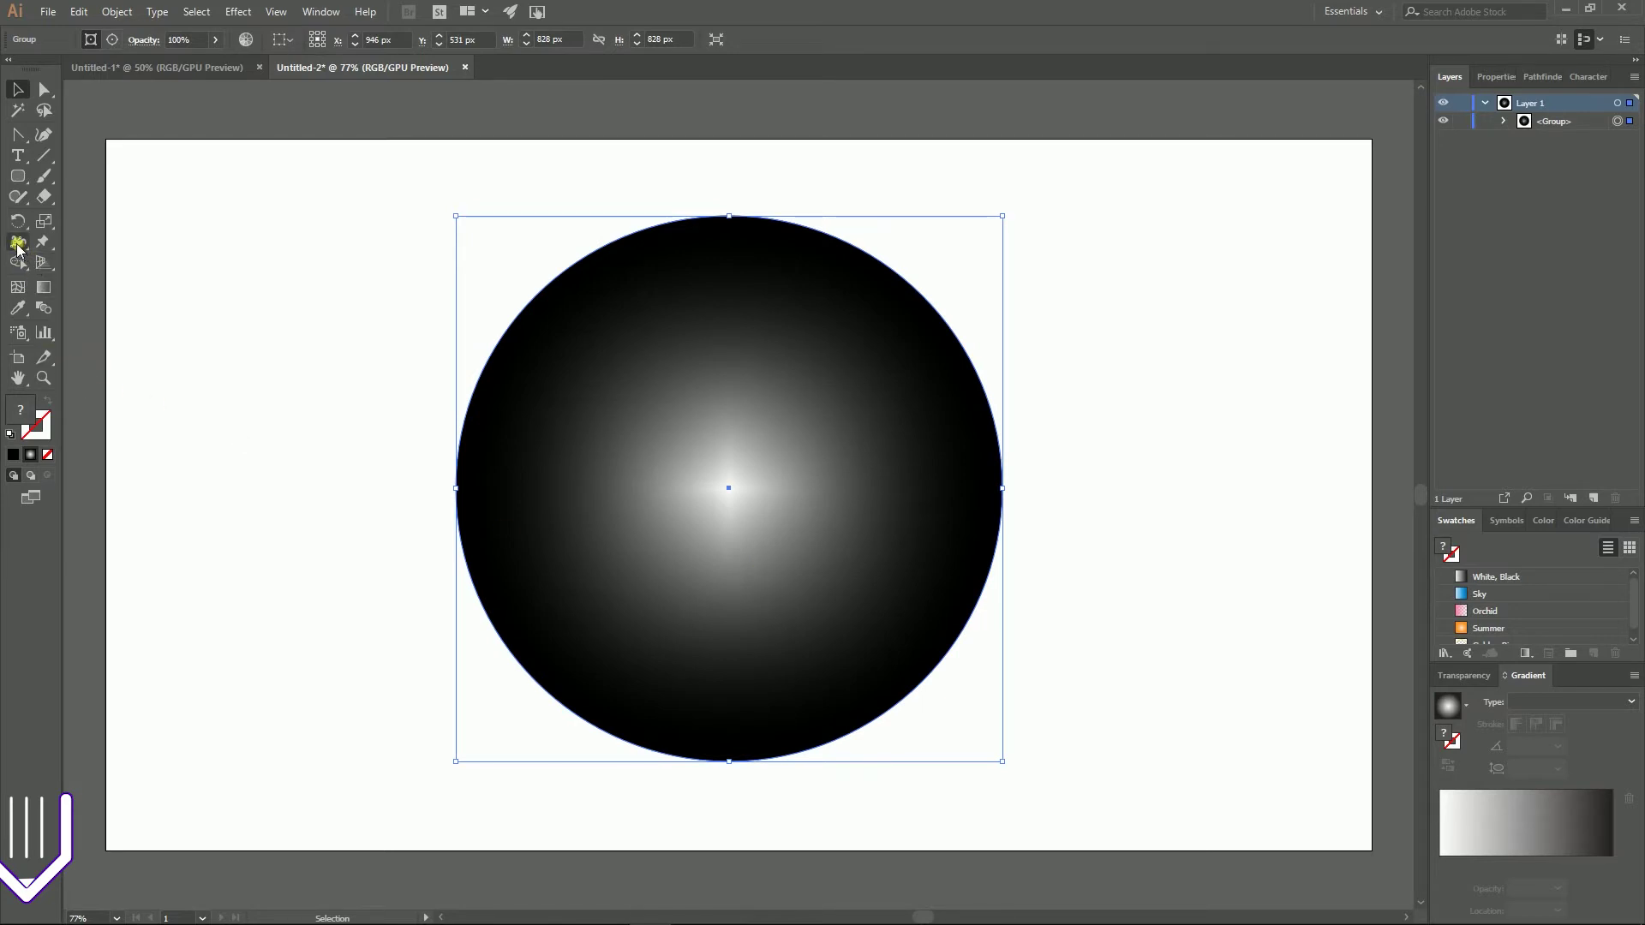
{"action": "left_click", "coordinate": [24, 294]}
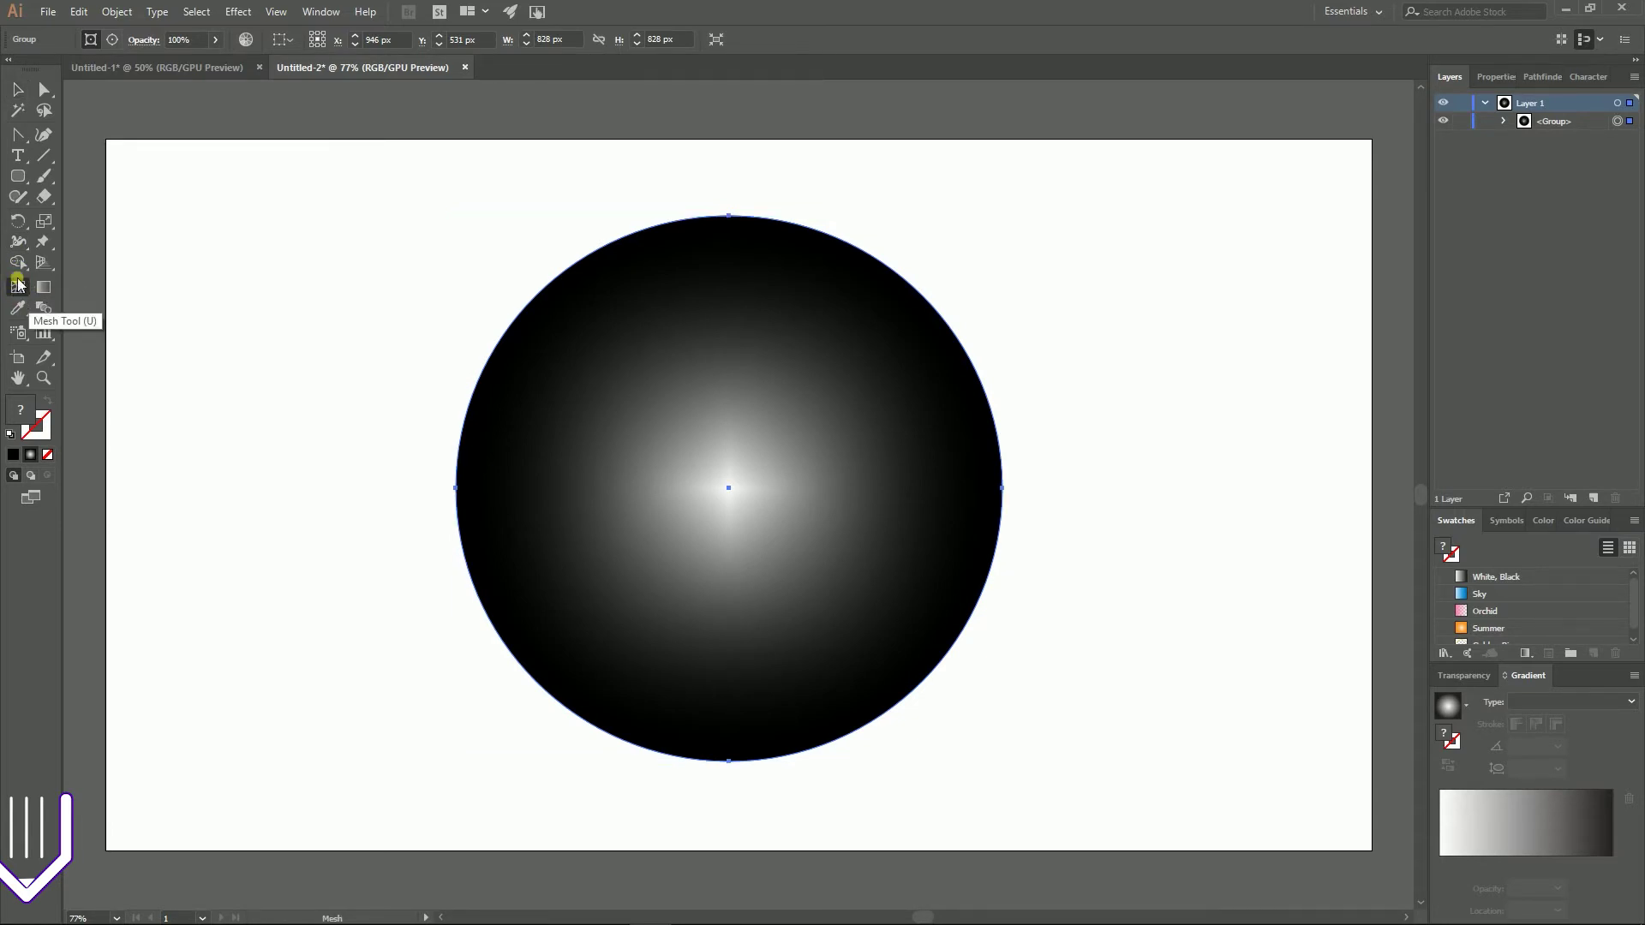
{"action": "key", "text": "super+plus"}
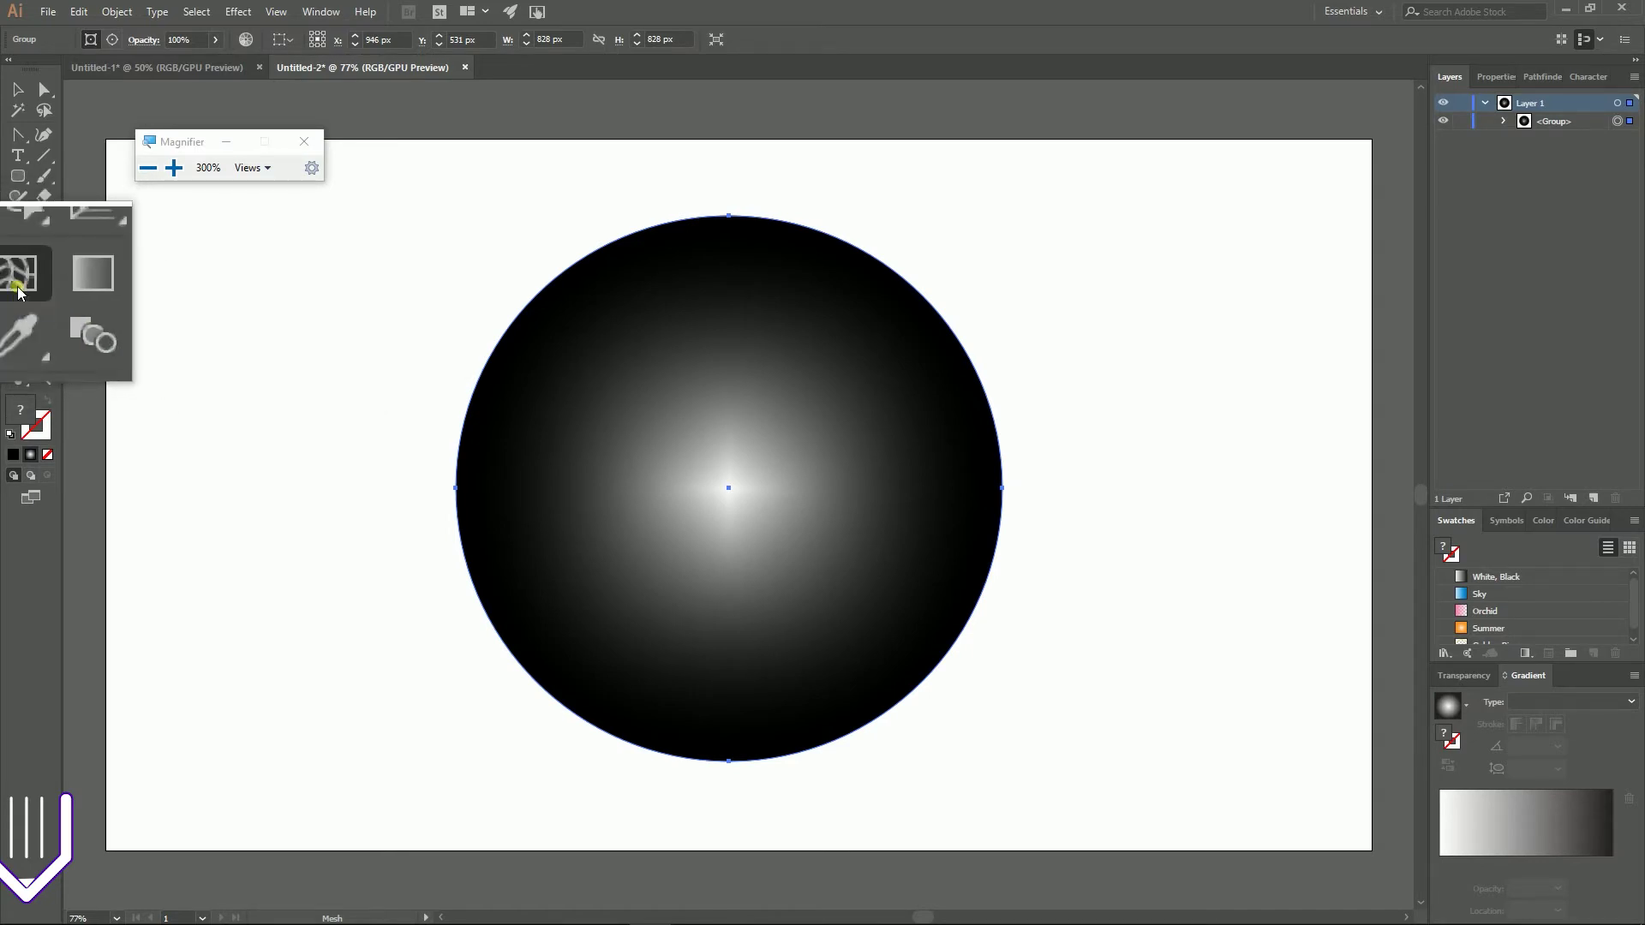
{"action": "key", "text": "super+Escape"}
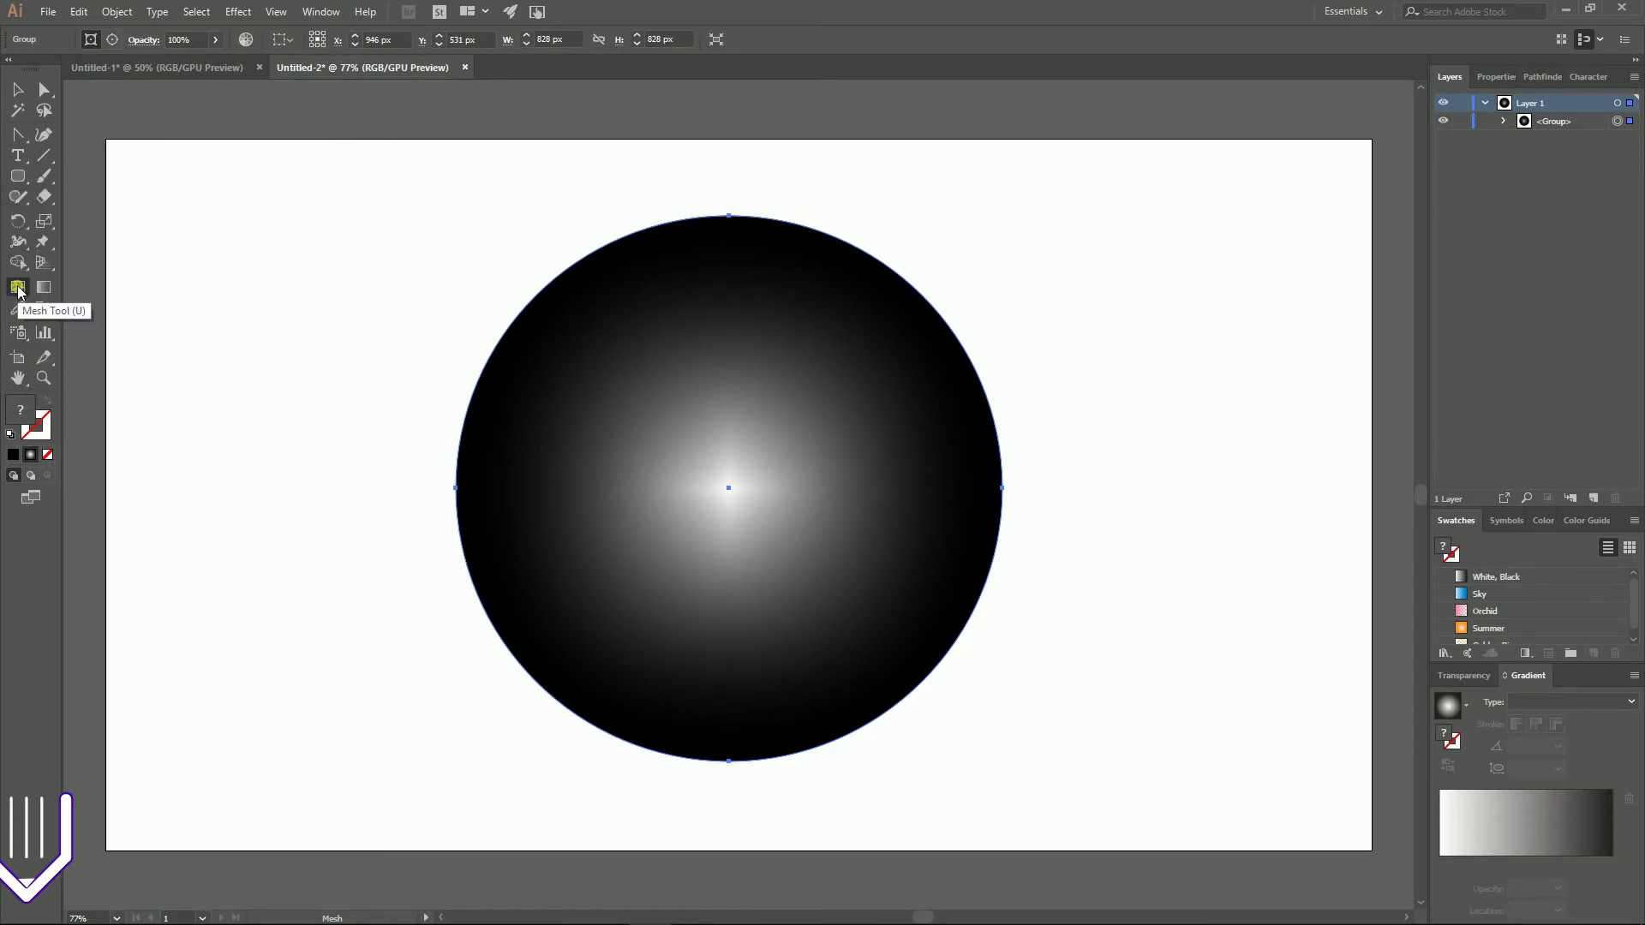
{"action": "key", "text": "super+plus"}
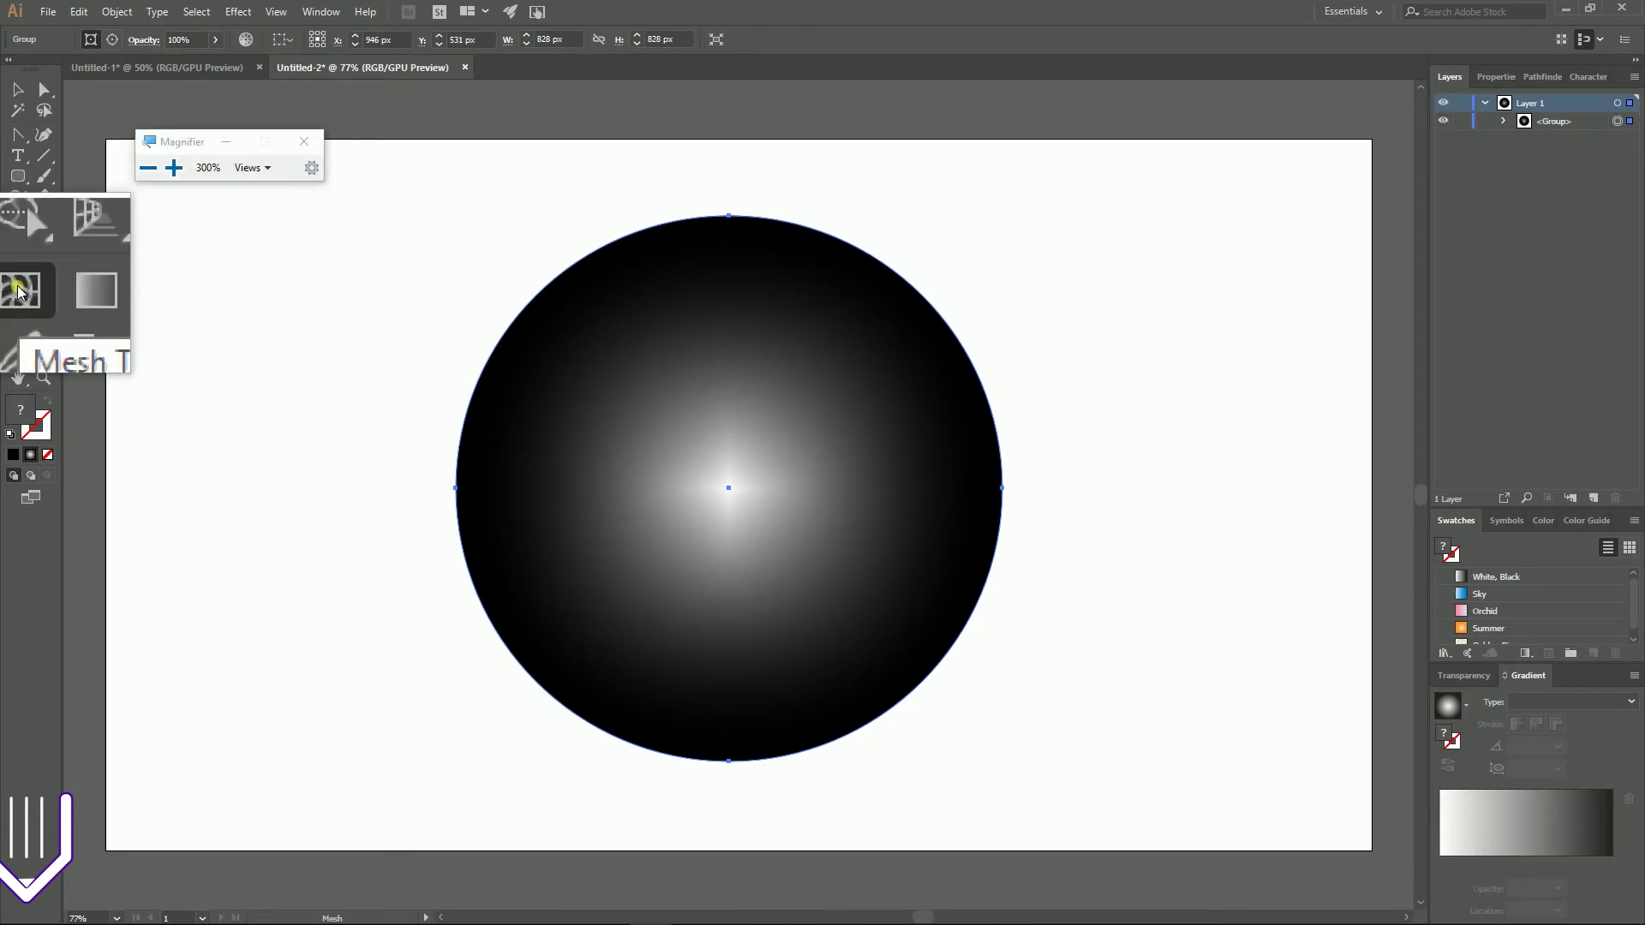
{"action": "key", "text": "super+Escape"}
{"action": "key", "text": "super+plus"}
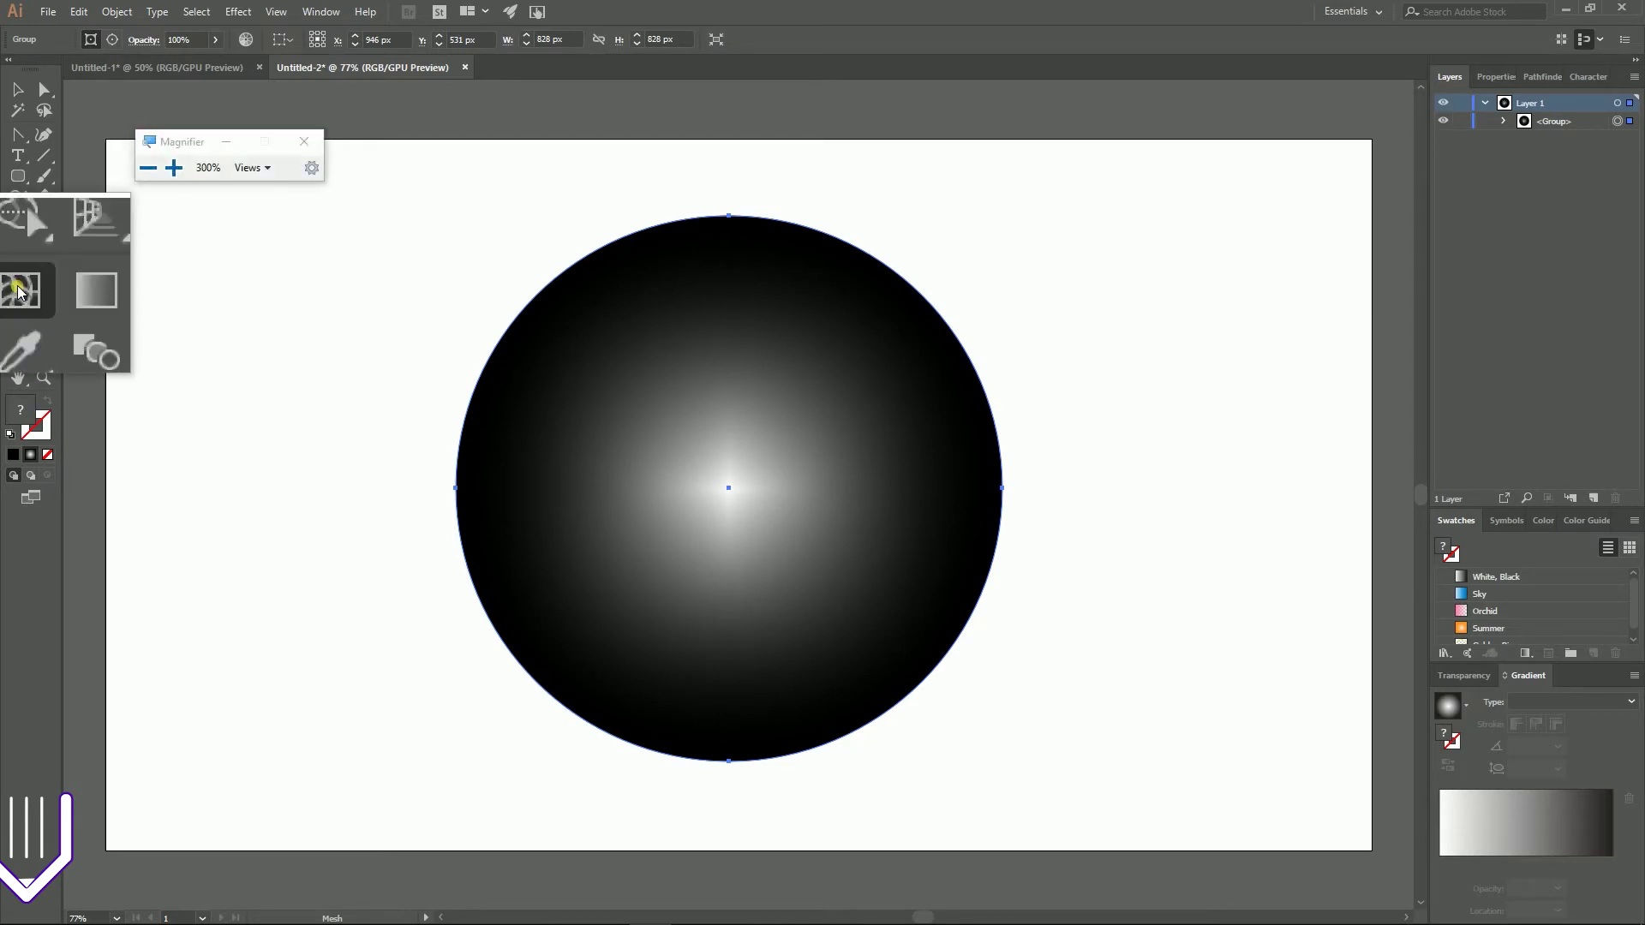
{"action": "key", "text": "super+Escape"}
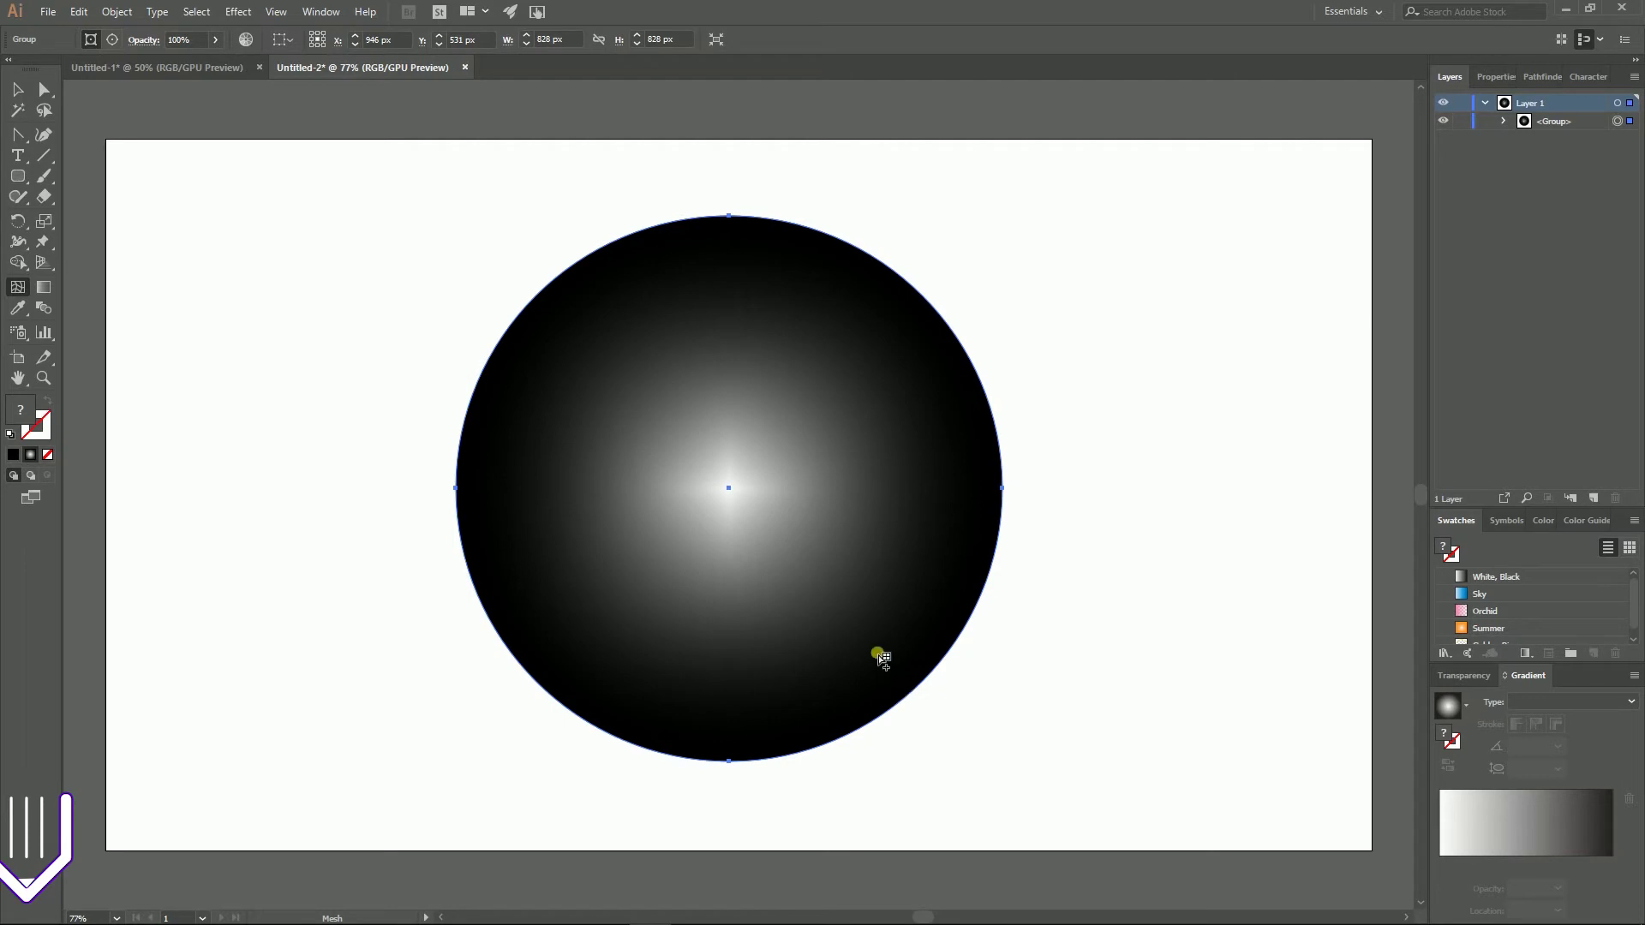
{"action": "left_click", "coordinate": [878, 645]}
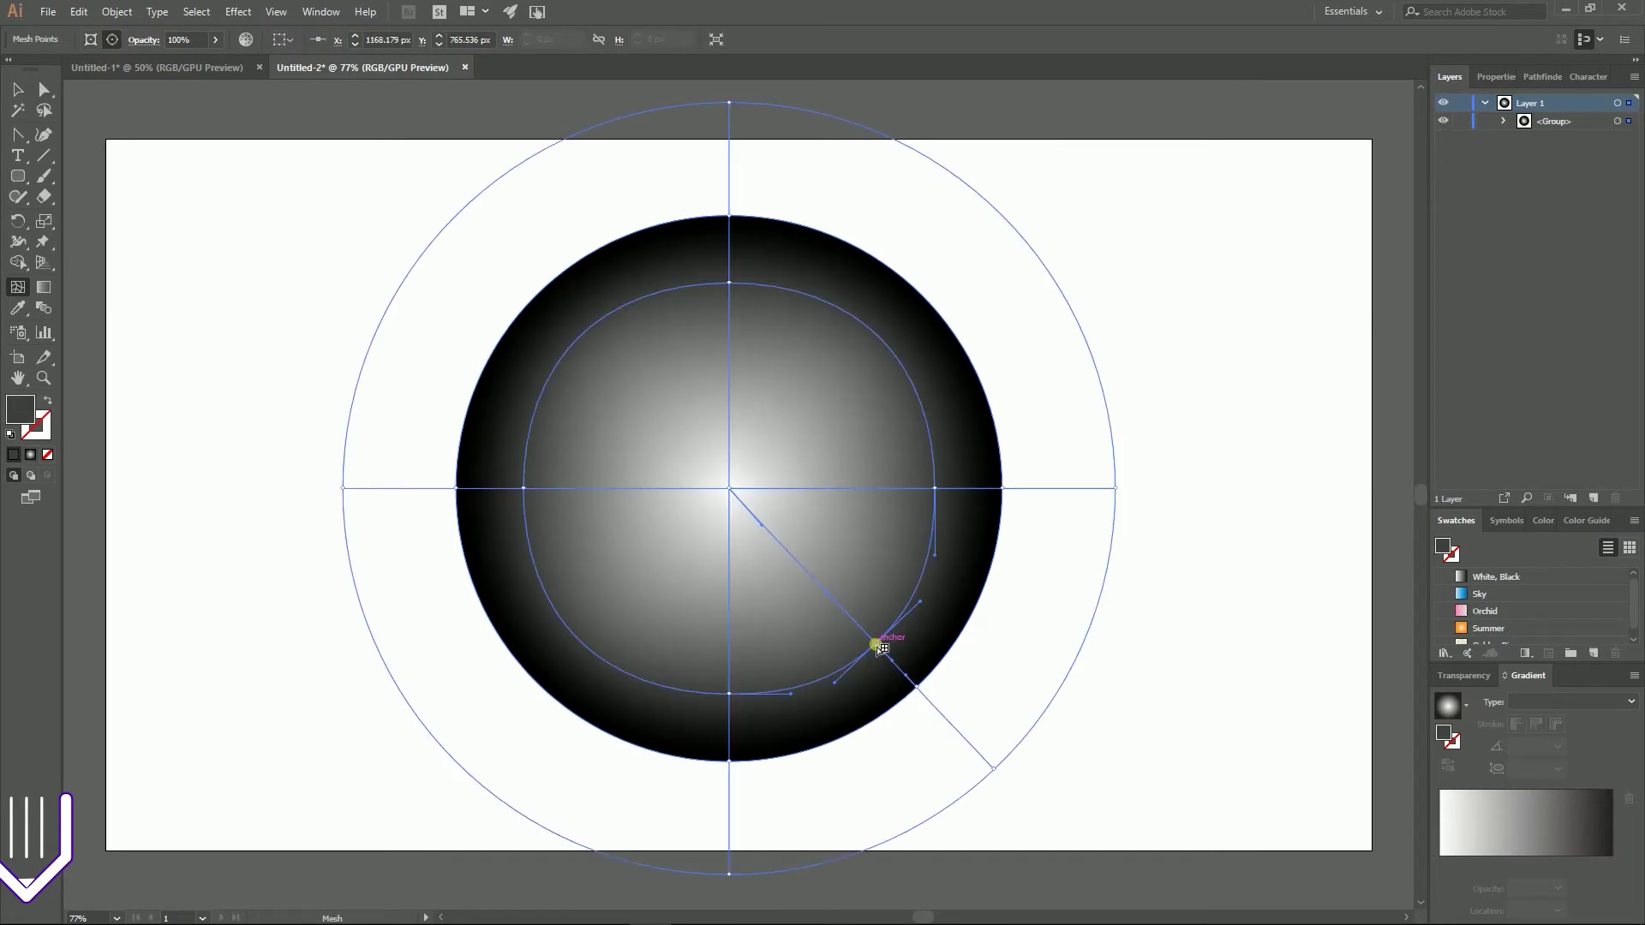
{"action": "key", "text": "ctrl+z"}
{"action": "left_click", "coordinate": [10, 90]}
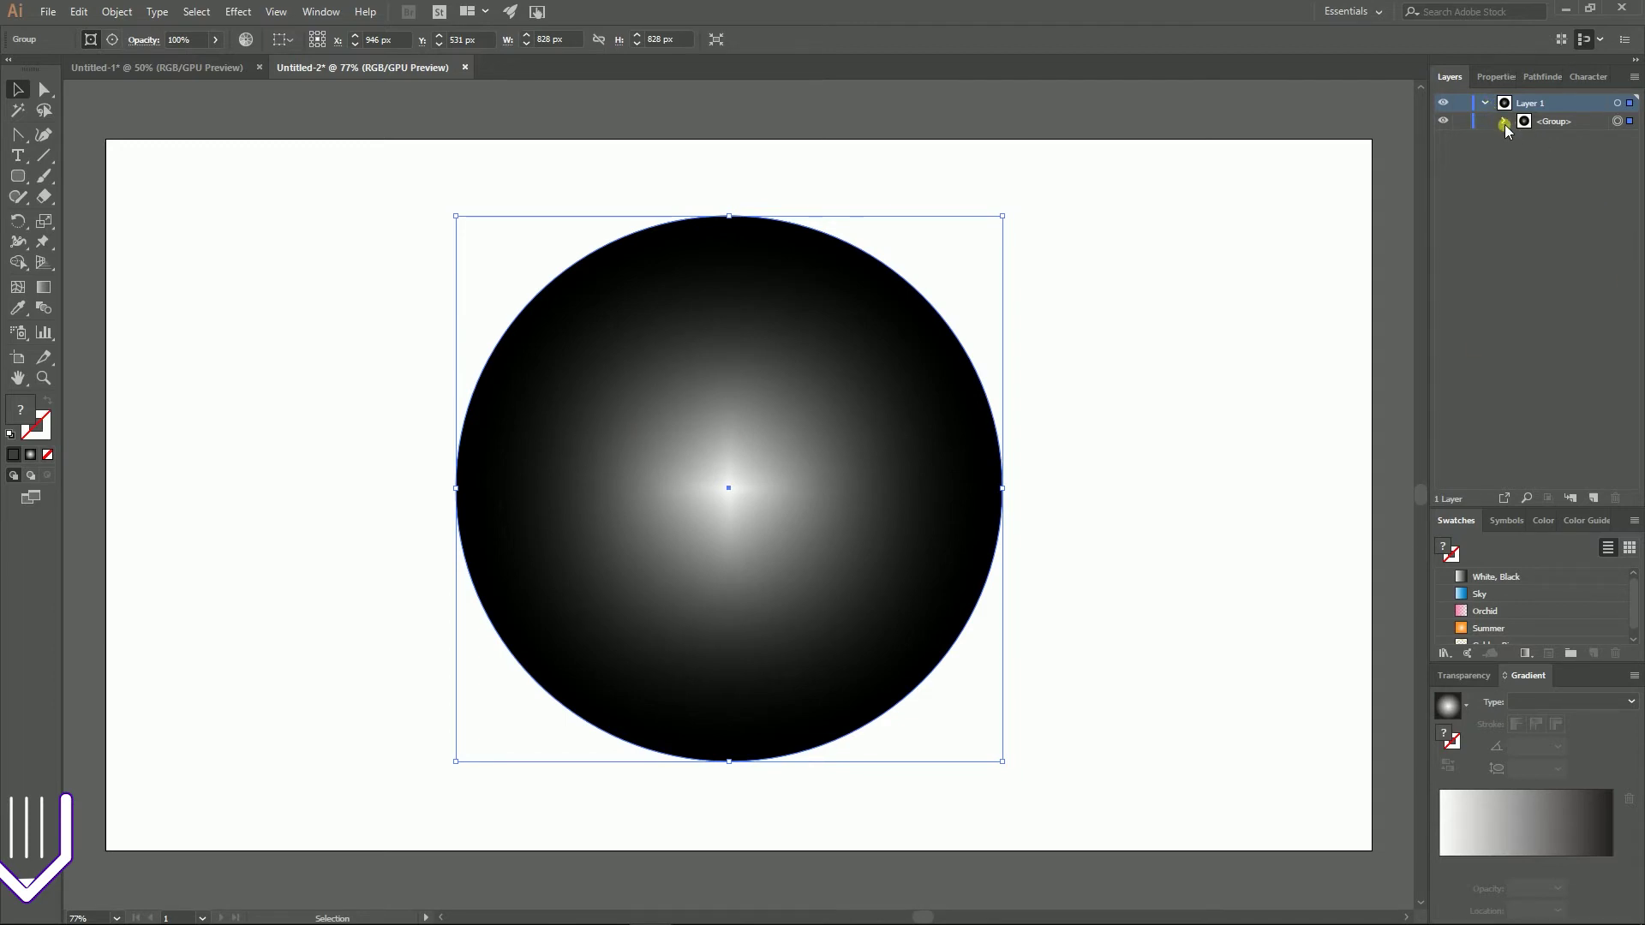
Ungroup, release the clipping mask, delete the empty clipping path, and select the mesh circle.
{"action": "key", "text": "ctrl+7"}
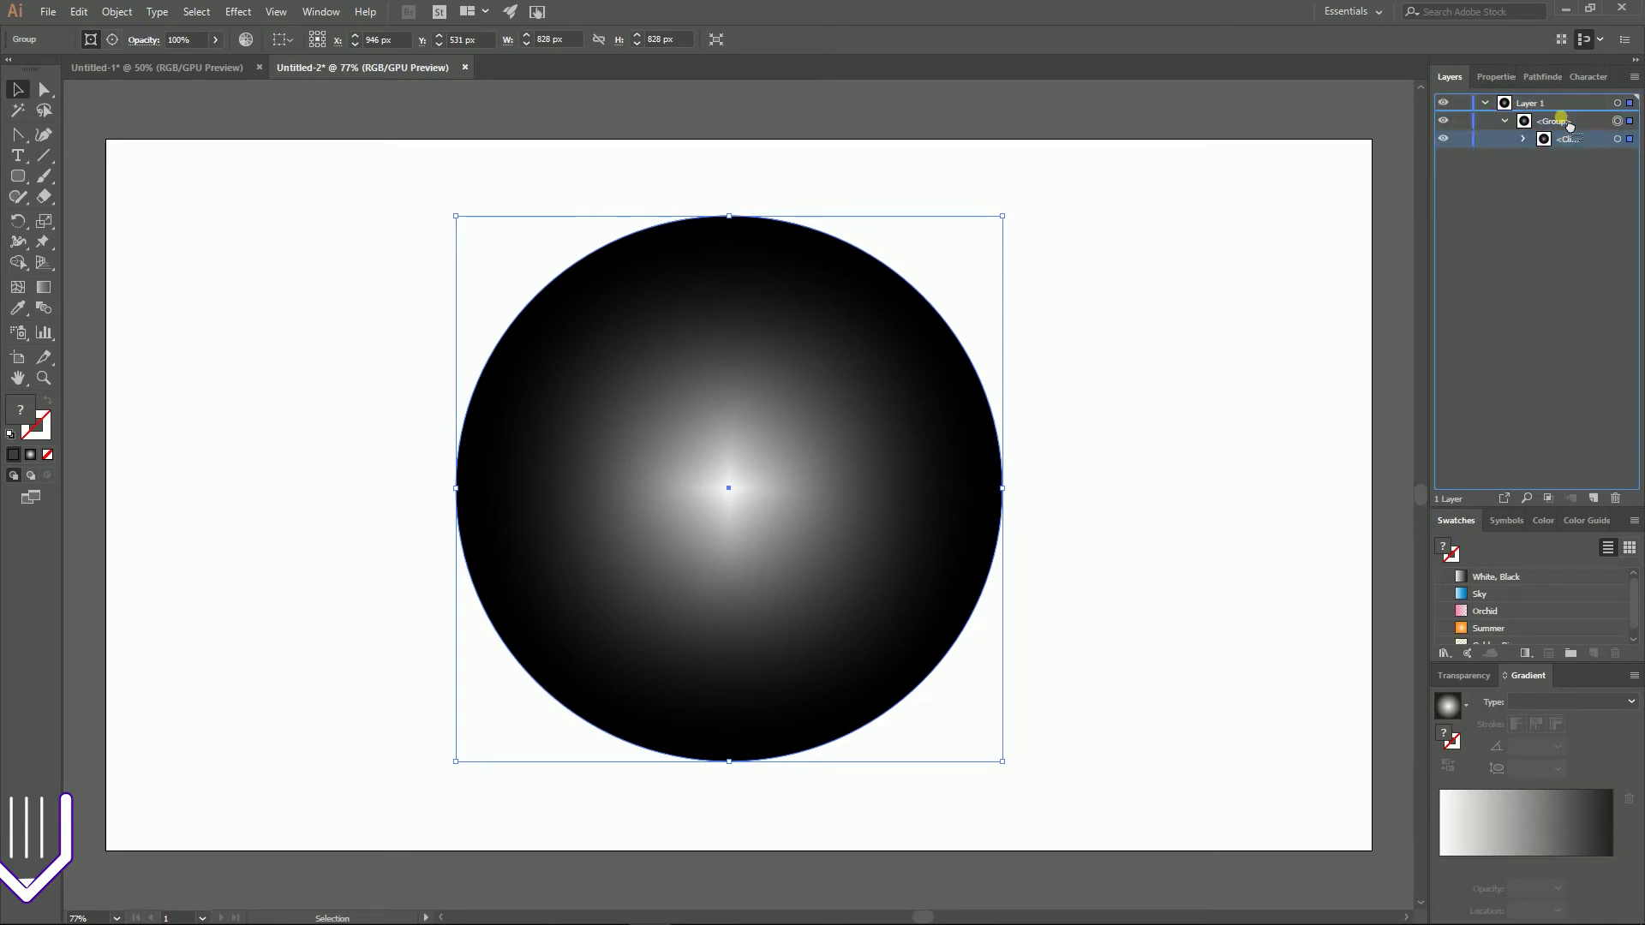
{"action": "right_click", "coordinate": [837, 378]}
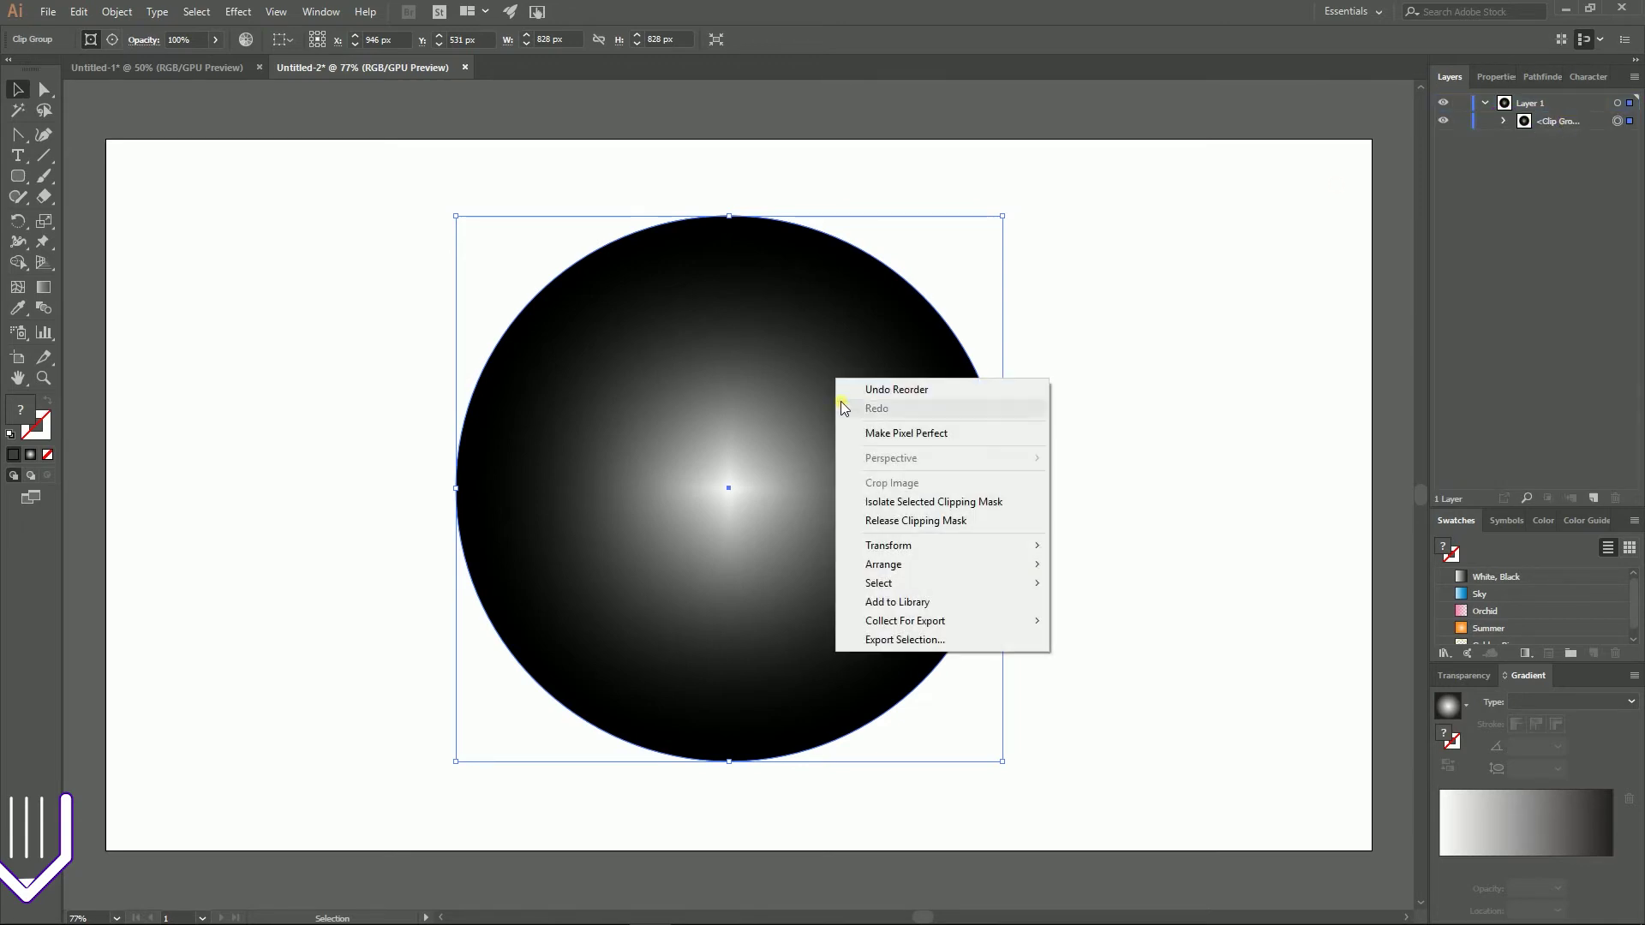
{"action": "left_click", "coordinate": [873, 521]}
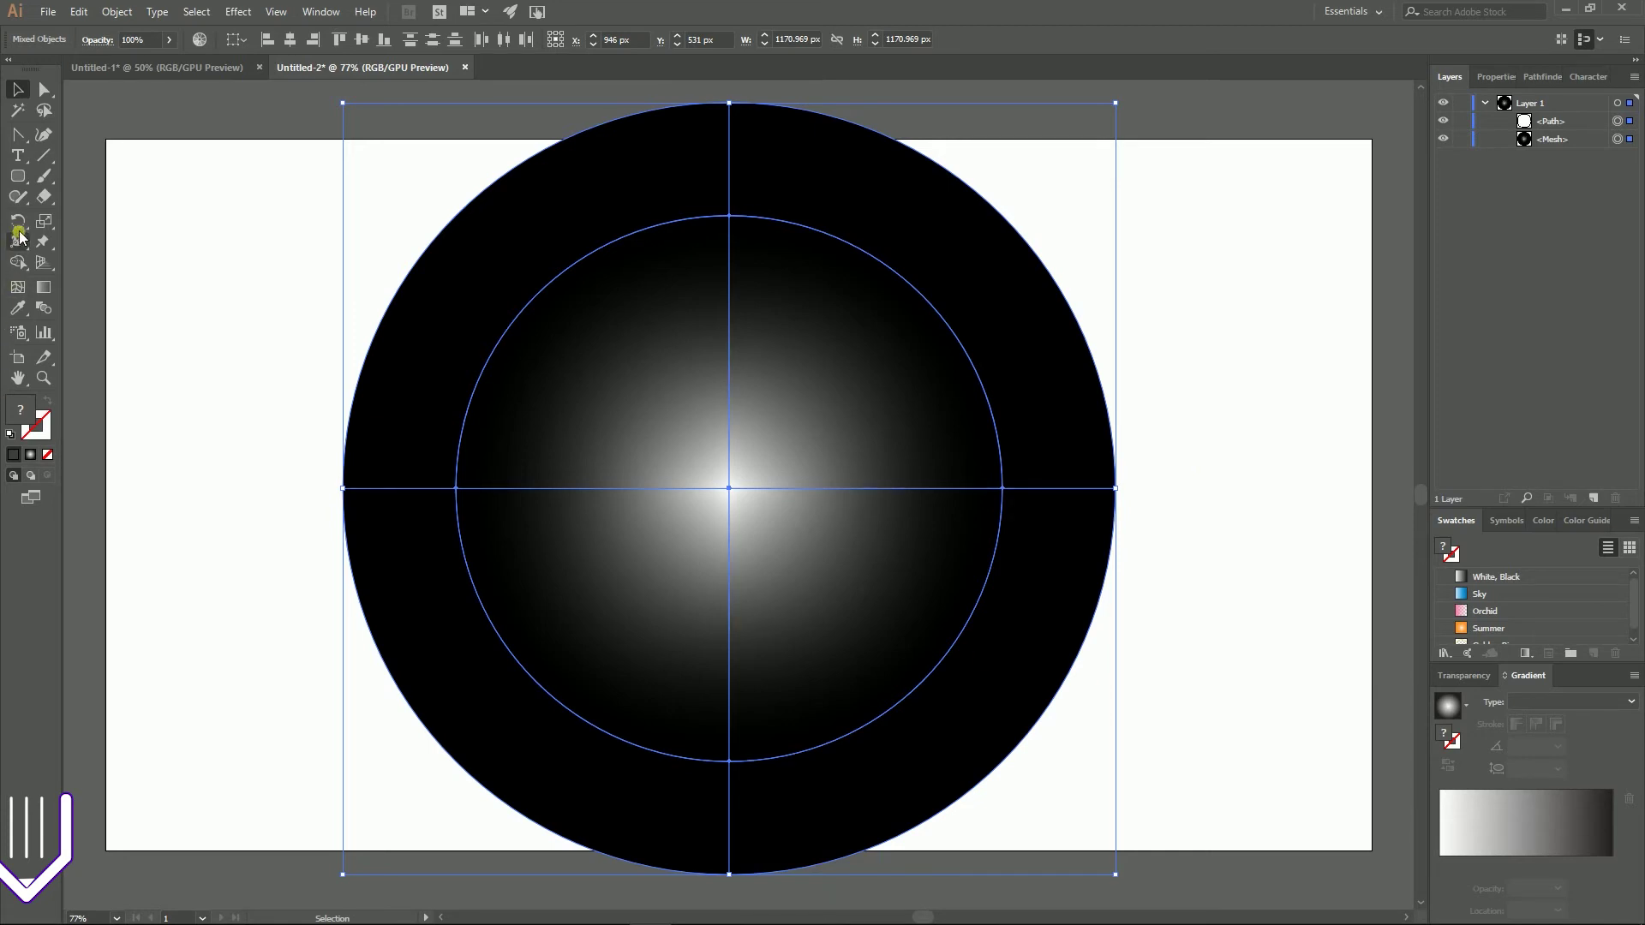
{"action": "left_click", "coordinate": [1618, 121]}
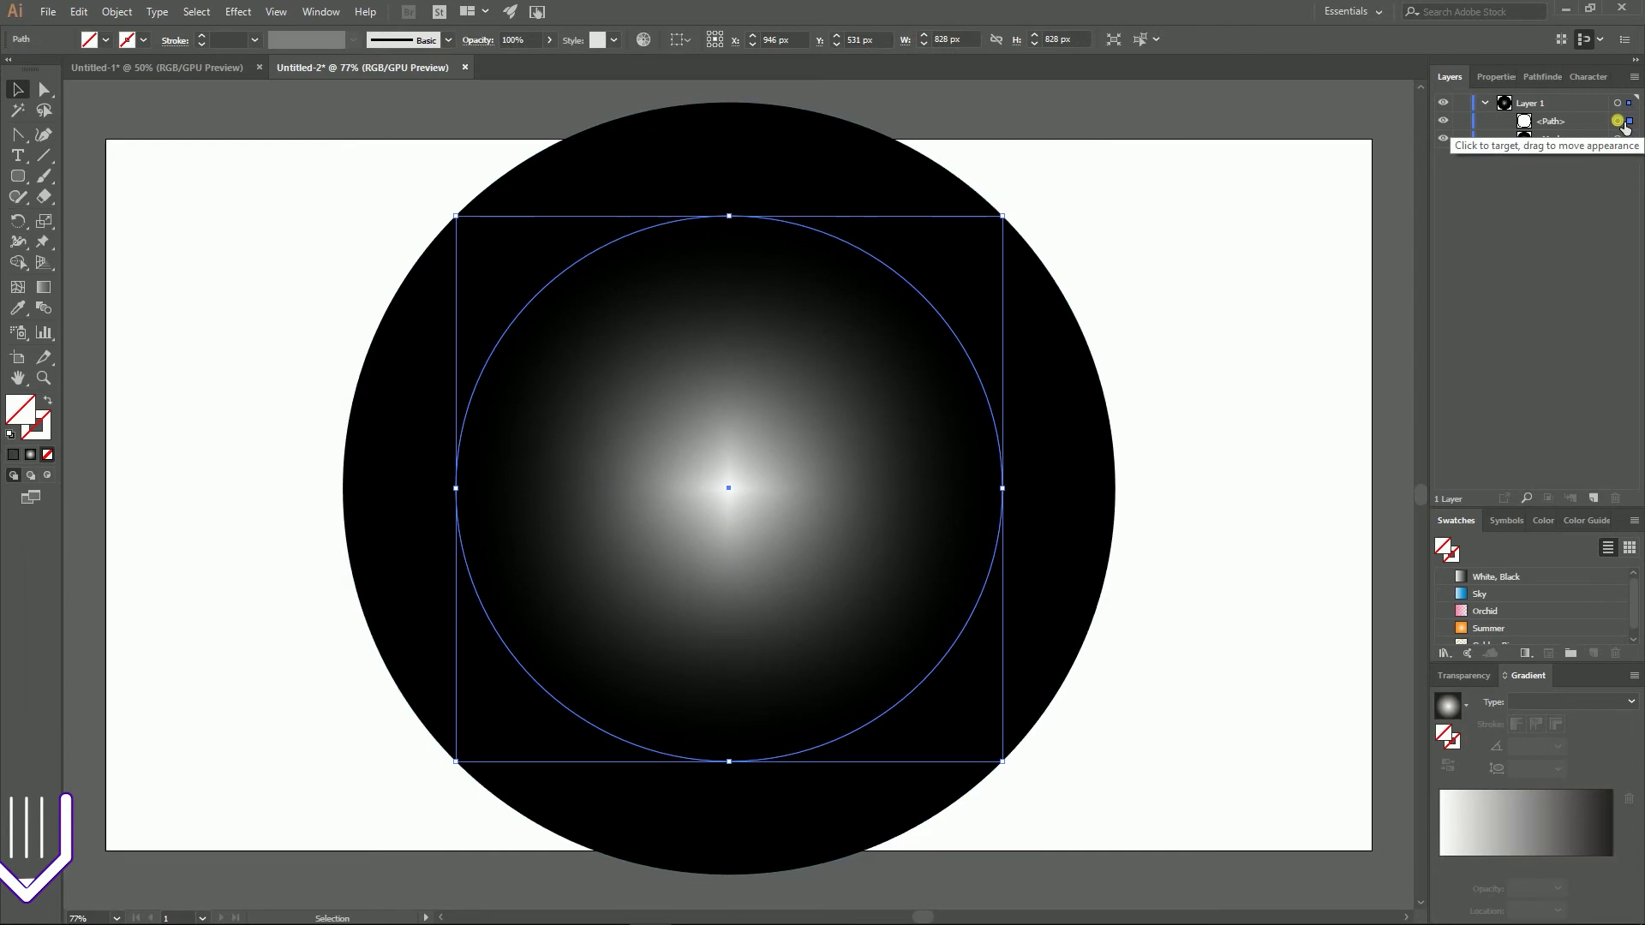
{"action": "key", "text": "Delete"}
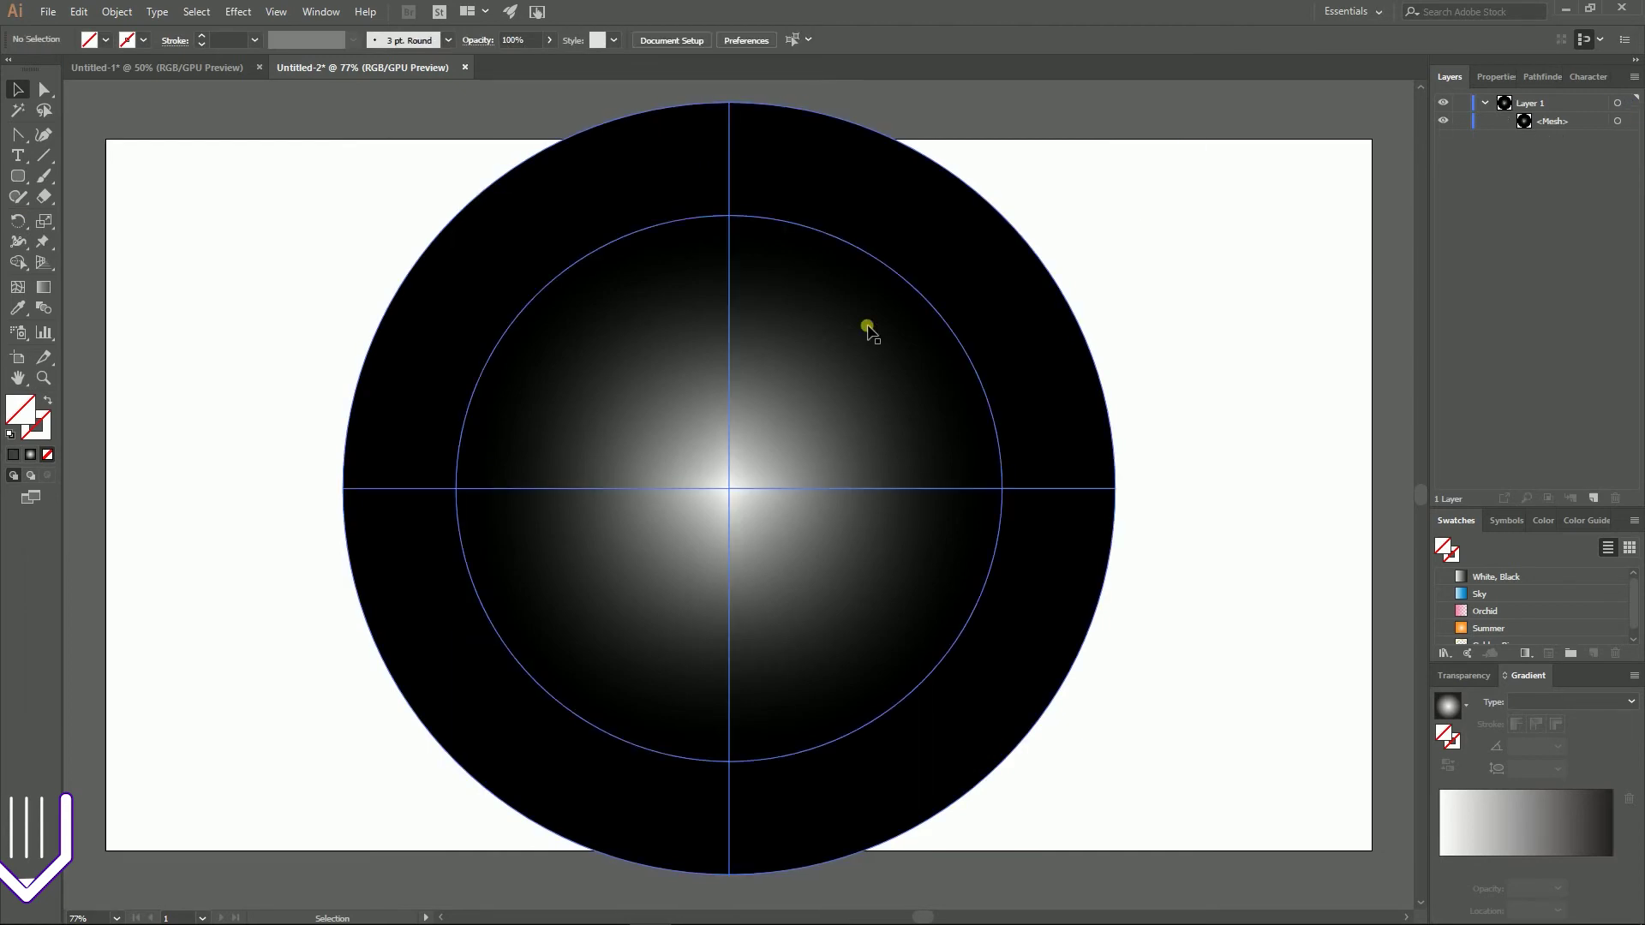
{"action": "left_click", "coordinate": [867, 329]}
Add four diagonal mesh lines (upper-left, lower-left, lower-right, upper-right), then deselect the mesh.
{"action": "key", "text": "u"}
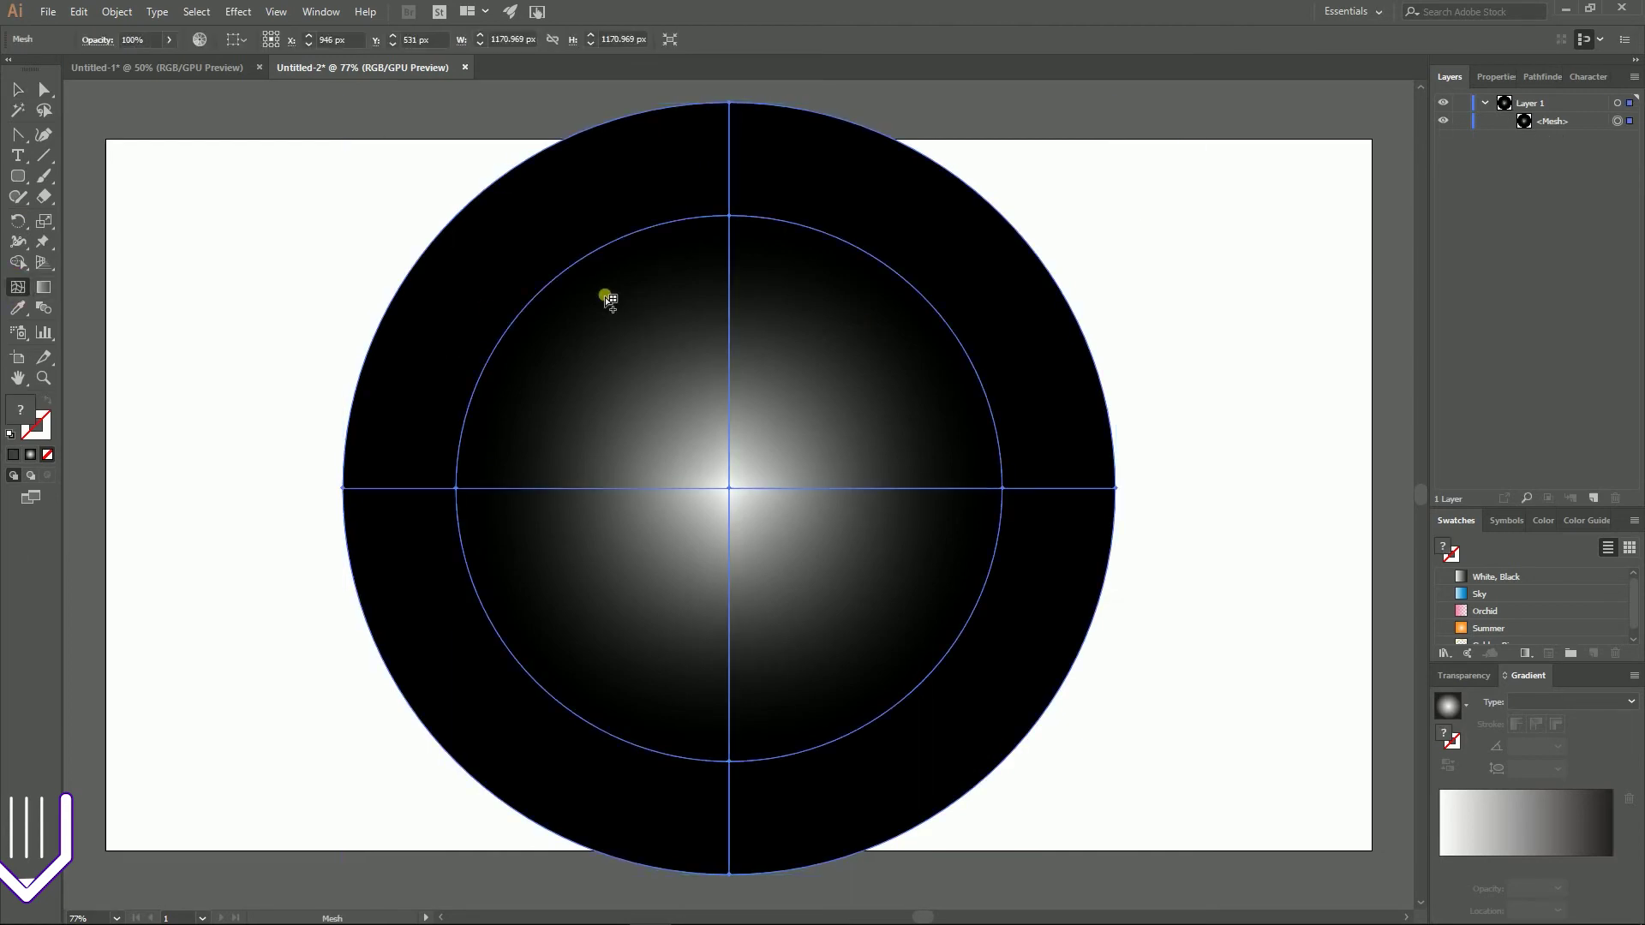
{"action": "left_click", "coordinate": [551, 280]}
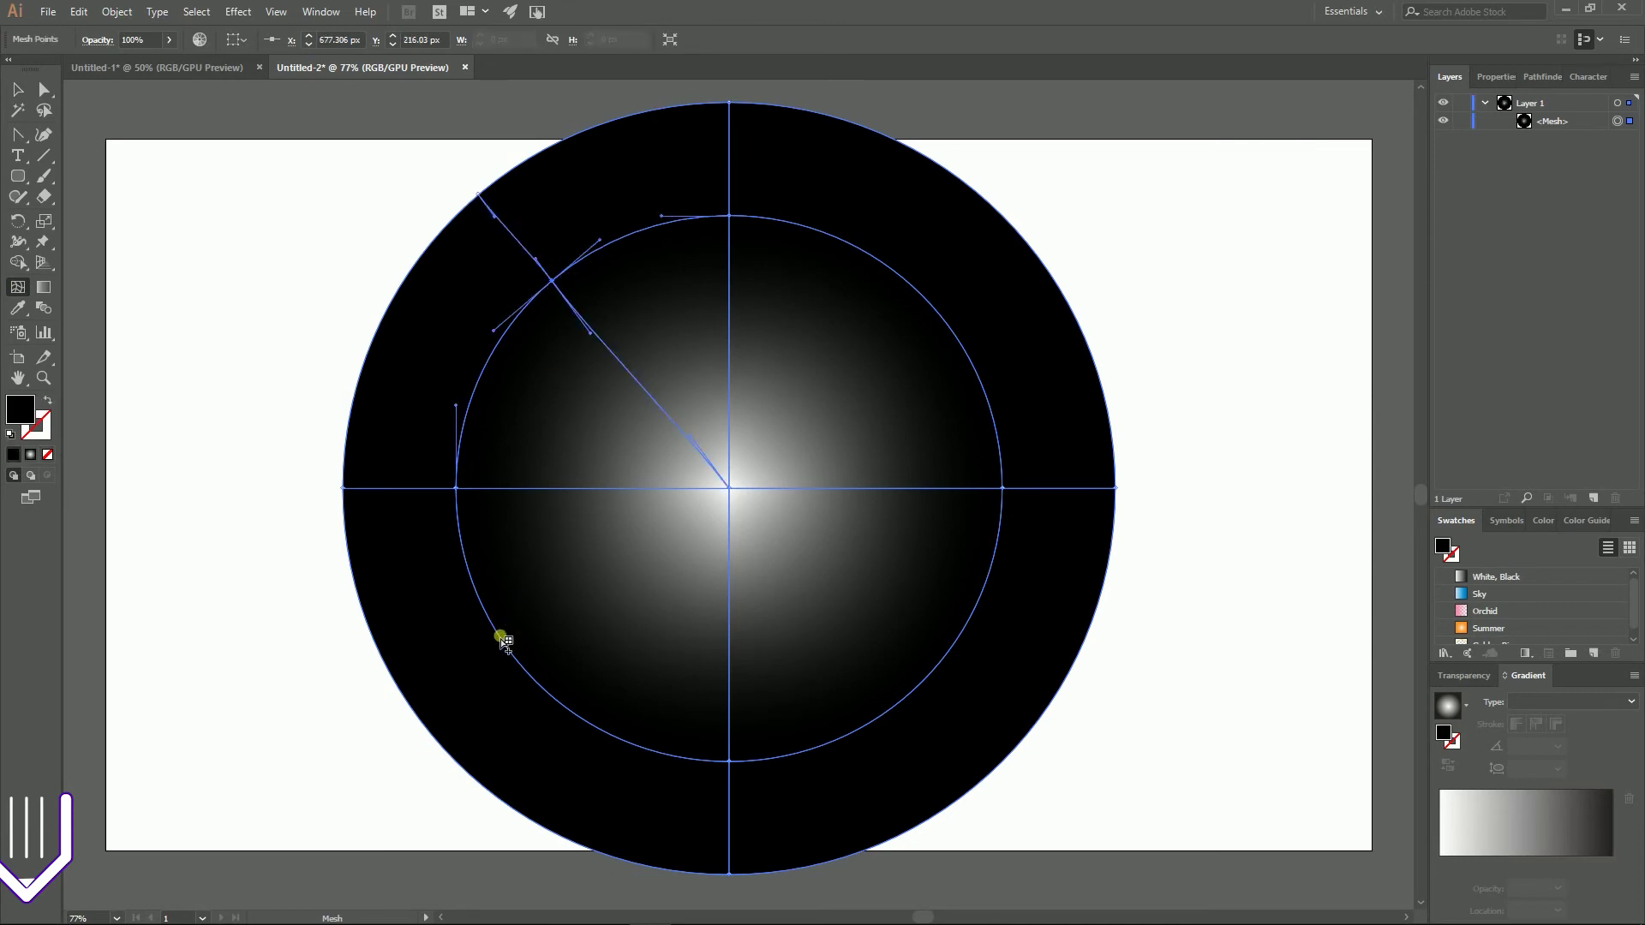
{"action": "left_click", "coordinate": [501, 639]}
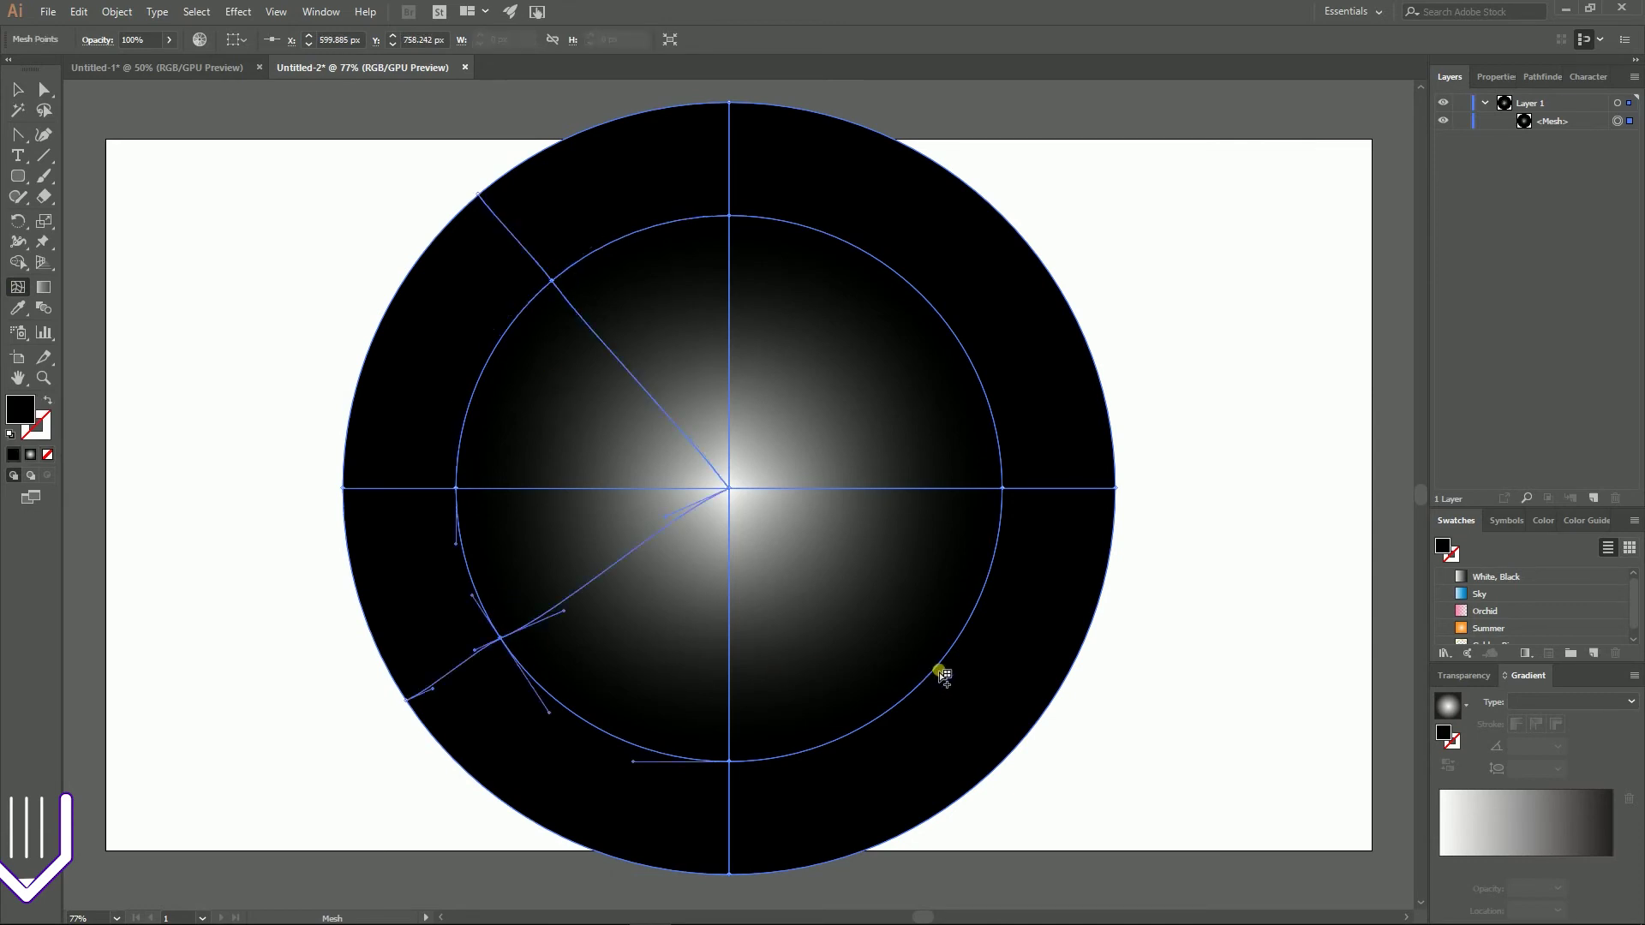
{"action": "left_click", "coordinate": [936, 668]}
{"action": "left_click", "coordinate": [951, 330]}
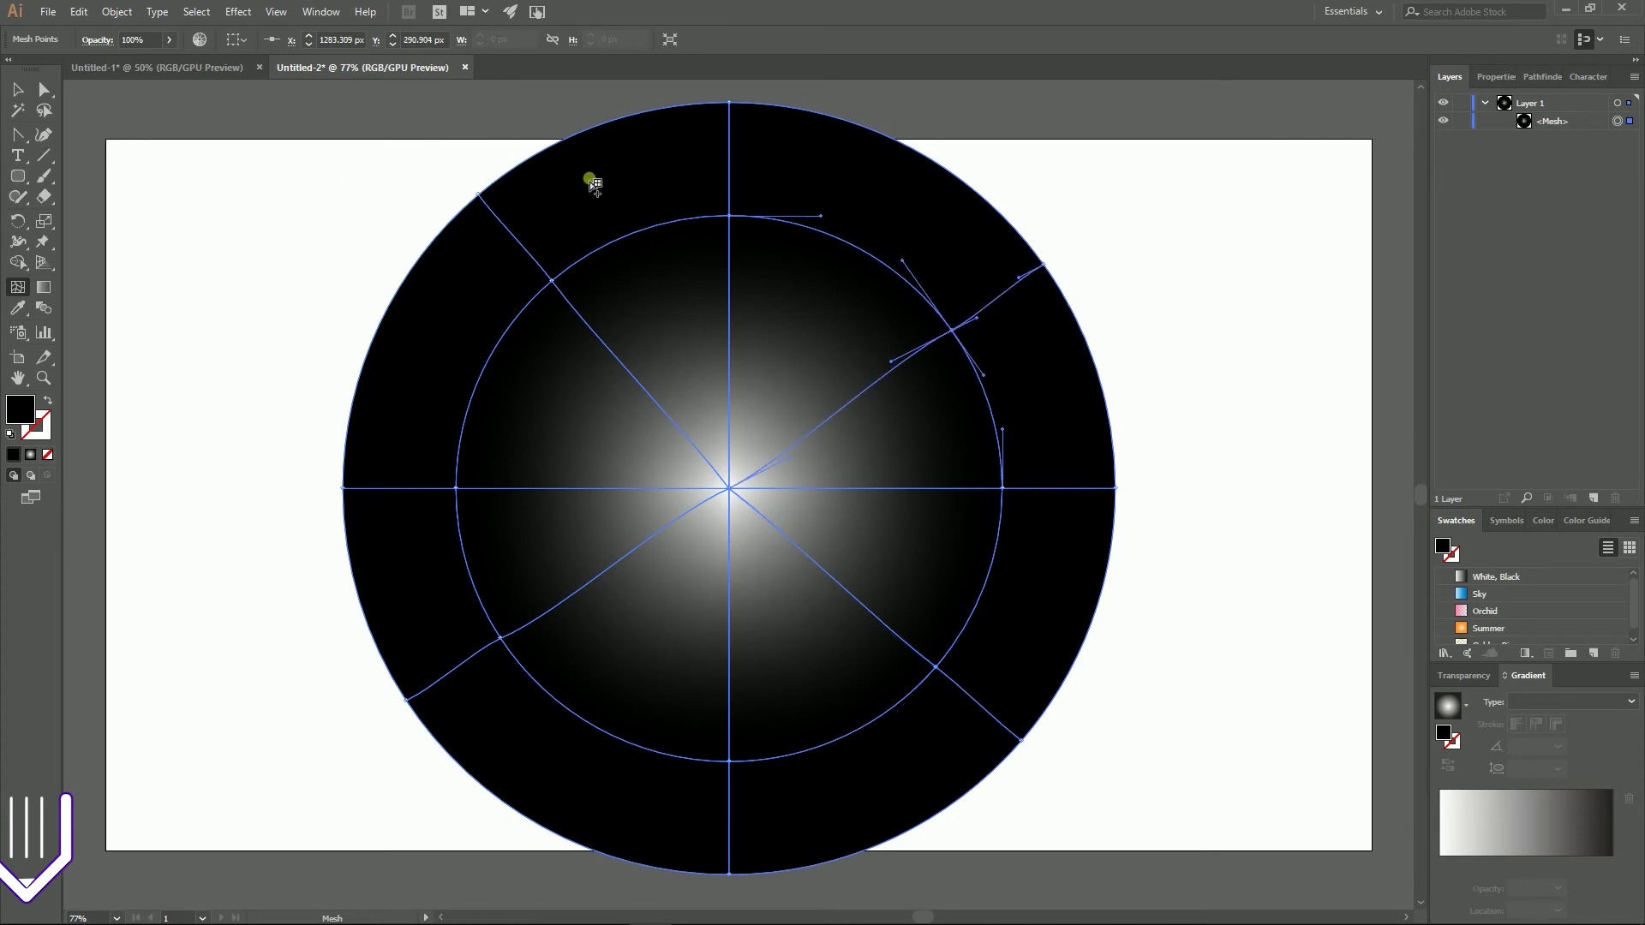
{"action": "left_click", "coordinate": [44, 89]}
{"action": "left_click", "coordinate": [260, 654]}
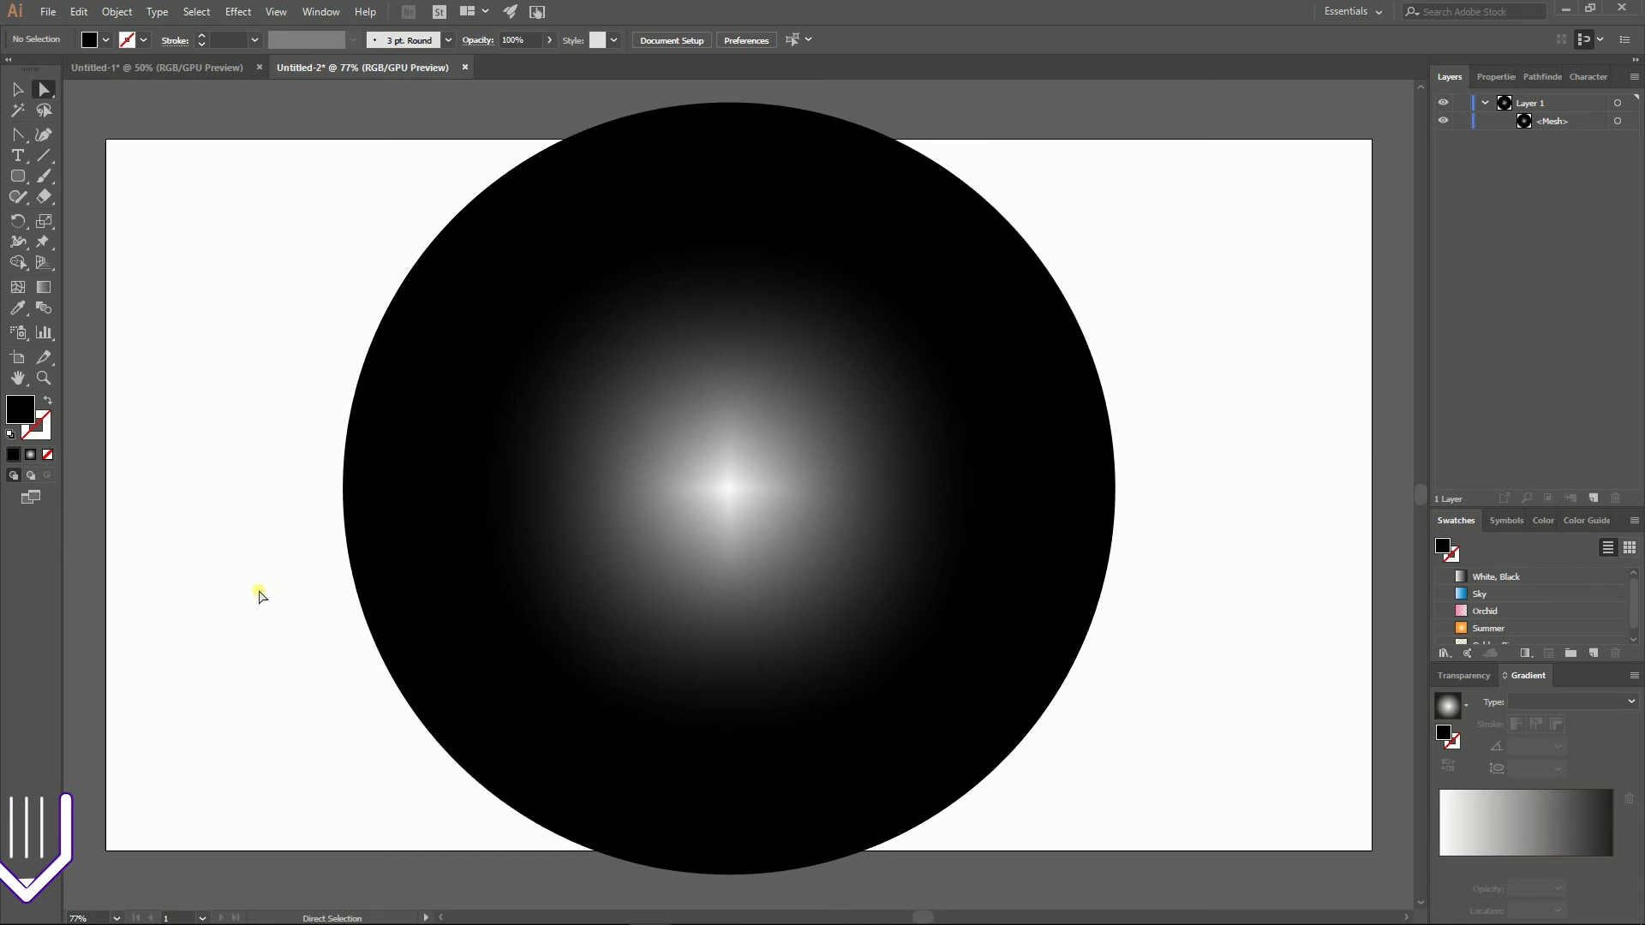
Marquee-select the ring mesh points in all four quarters of the circle, then edit their fill colour.
{"action": "left_click_drag", "start_coordinate": [301, 594], "coordinate": [576, 790]}
{"action": "left_click_drag", "start_coordinate": [361, 177], "coordinate": [619, 332]}
{"action": "left_click_drag", "start_coordinate": [1157, 195], "coordinate": [900, 372]}
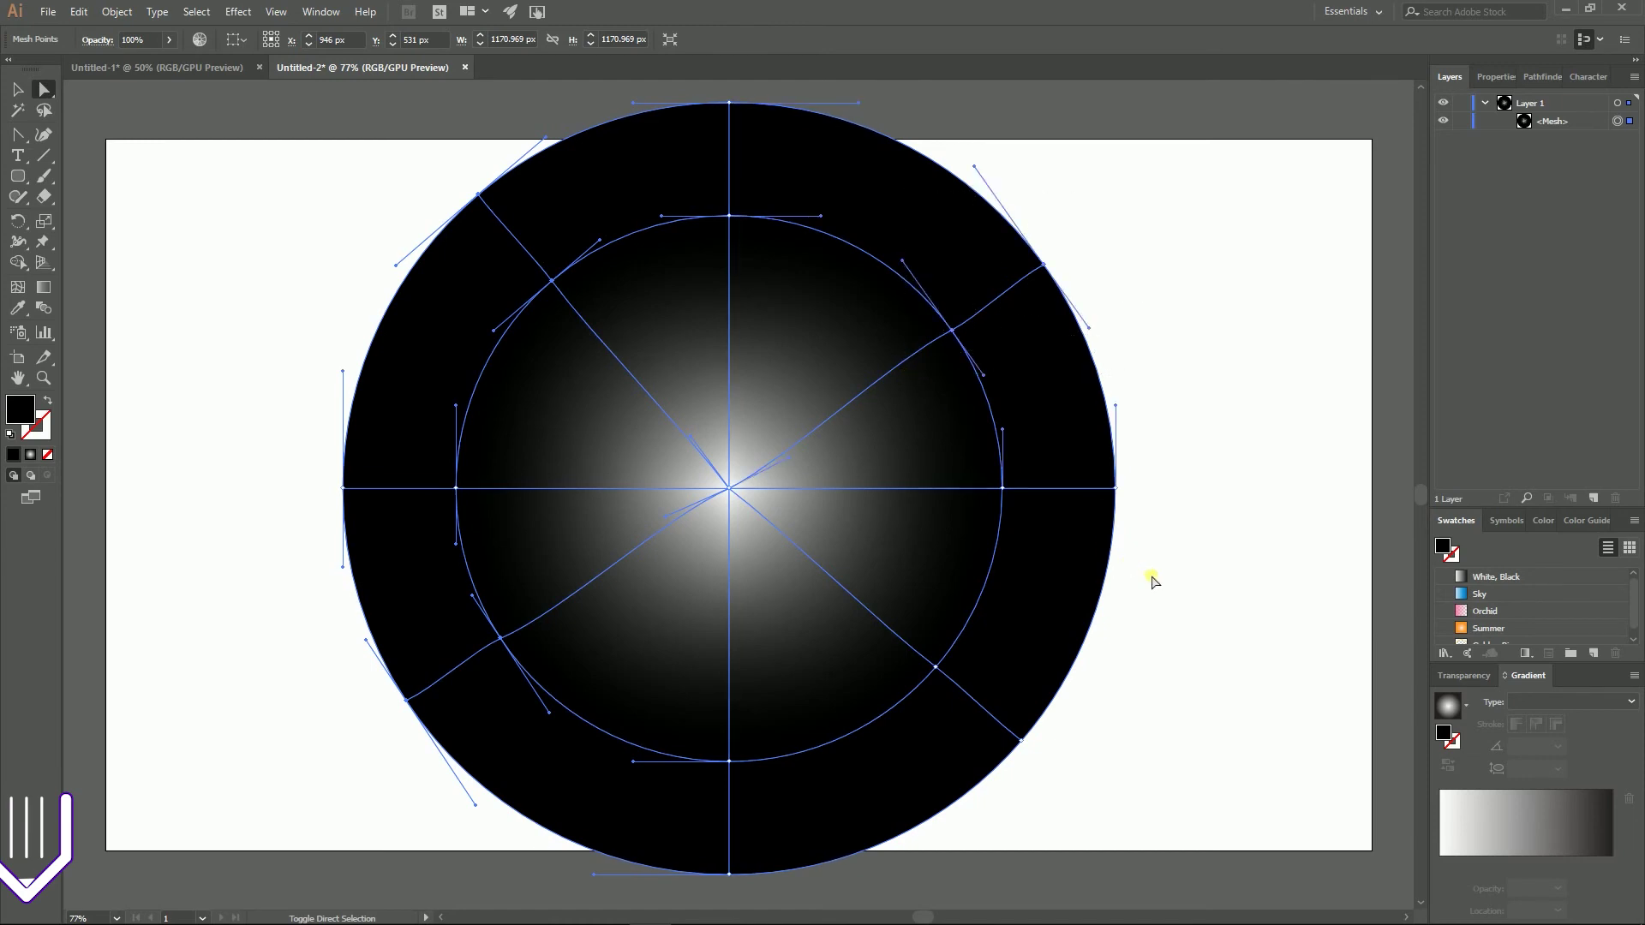
{"action": "left_click_drag", "start_coordinate": [1197, 600], "coordinate": [868, 814]}
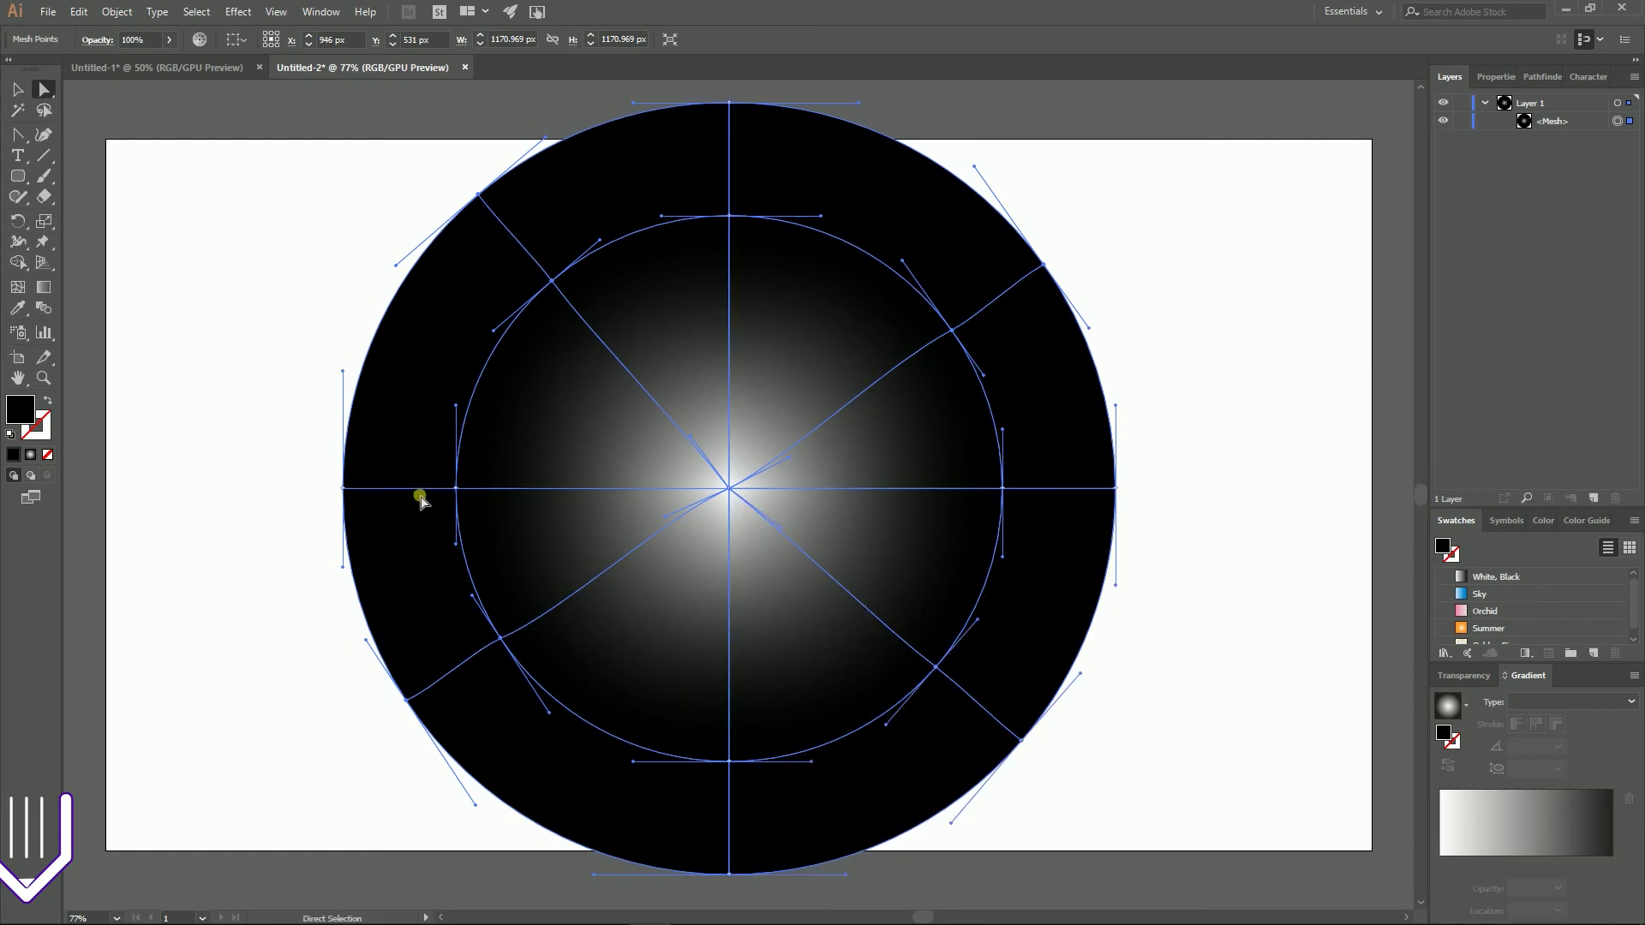
{"action": "double_click", "coordinate": [21, 416]}
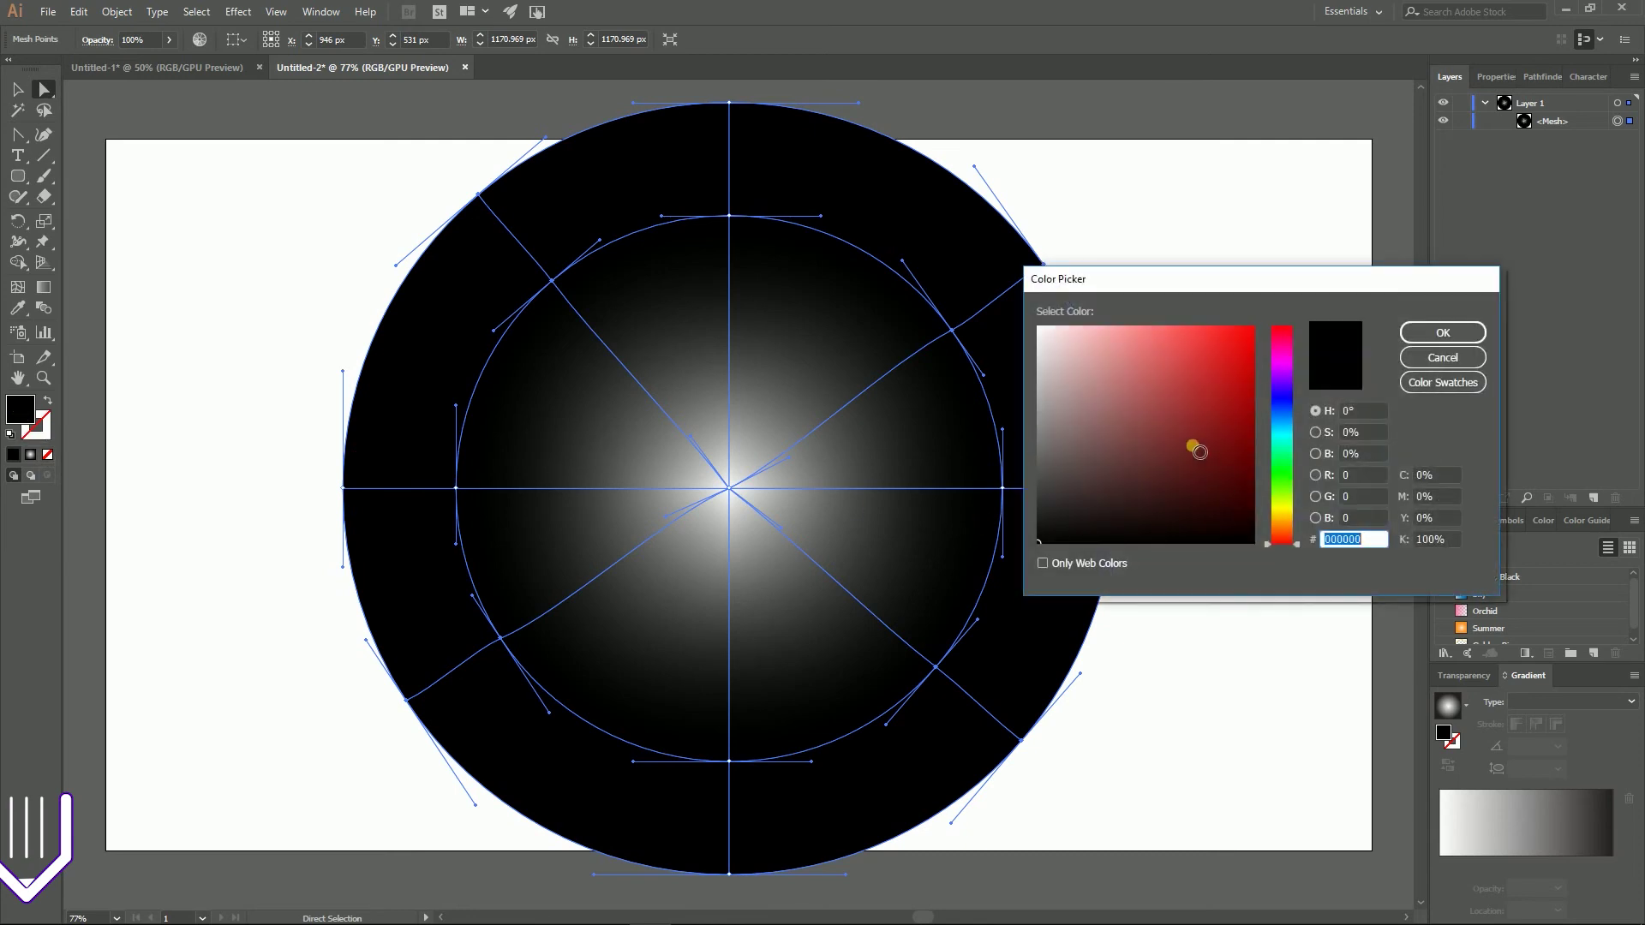
Color the selected mesh points light gray F2F2F2 and deselect to reveal the conical gradient.
{"action": "mouse_move", "coordinate": [1144, 447]}
{"action": "left_mouse_down"}
{"action": "mouse_move", "coordinate": [1044, 381]}
{"action": "mouse_move", "coordinate": [1031, 334]}
{"action": "left_mouse_up"}
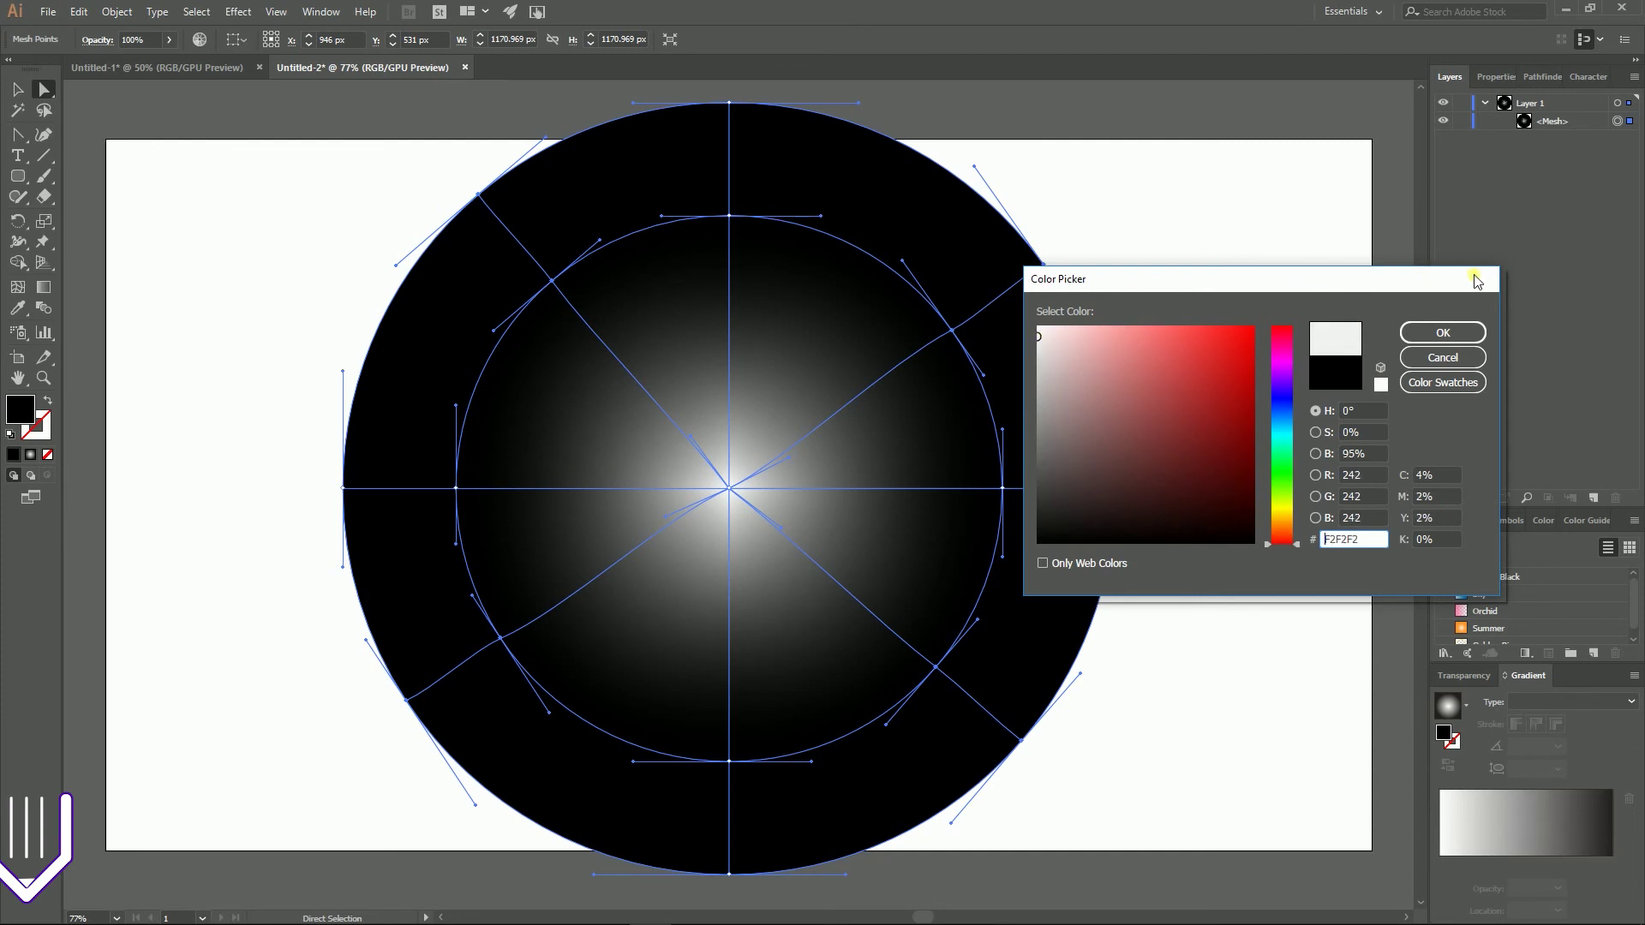
{"action": "left_click", "coordinate": [1443, 333]}
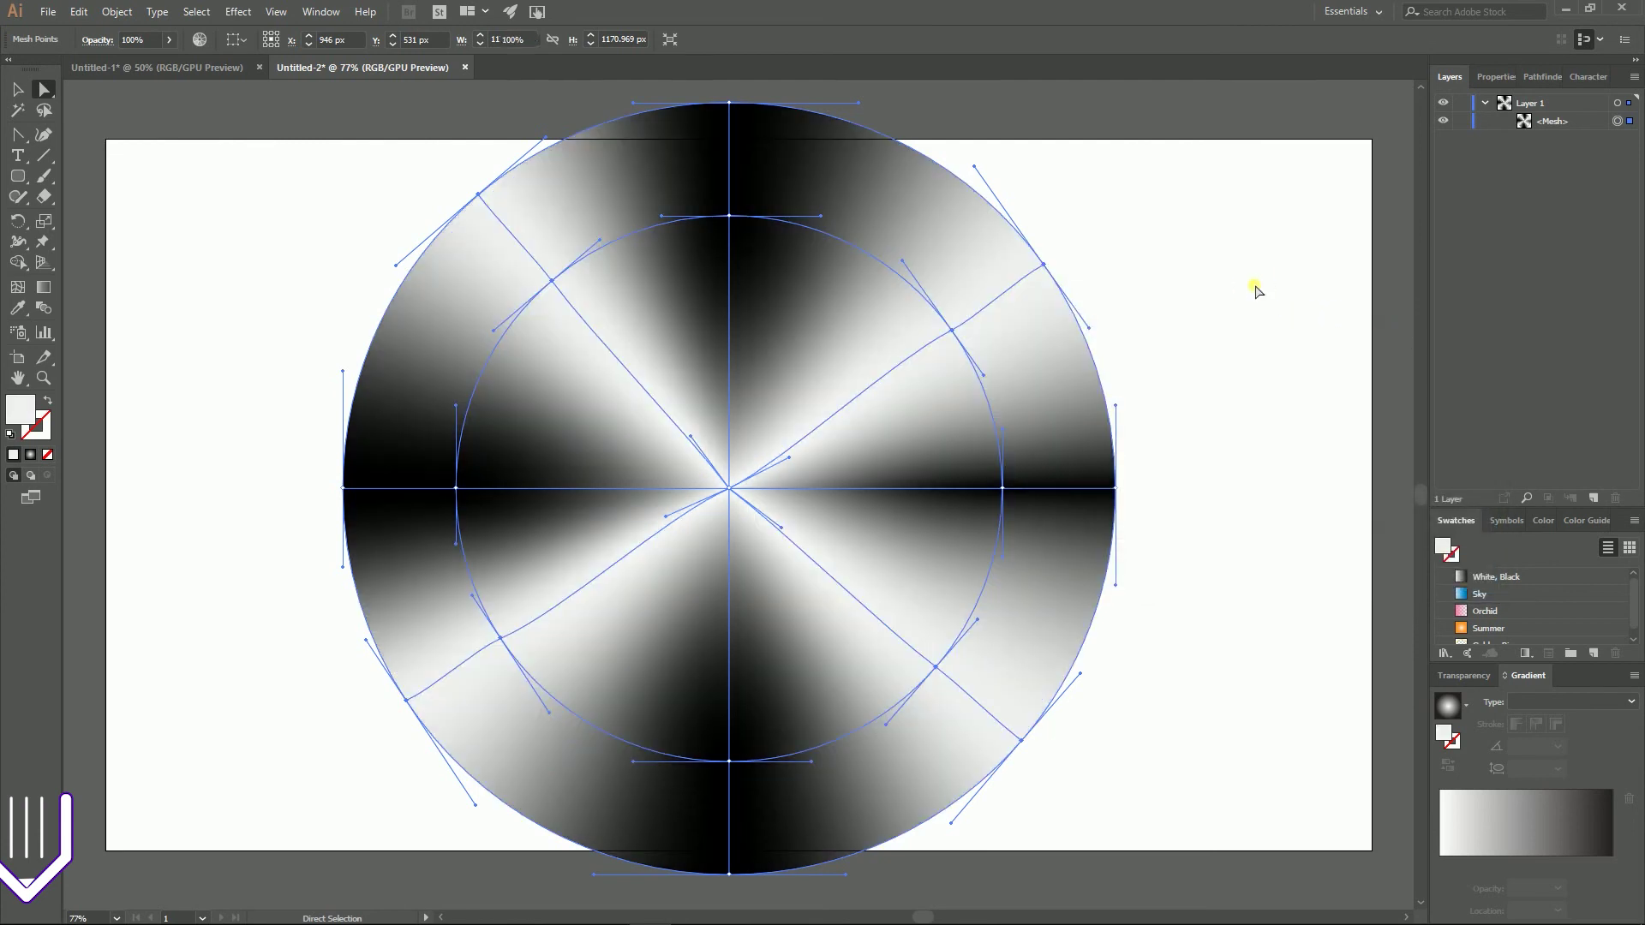
{"action": "left_click", "coordinate": [1255, 290]}
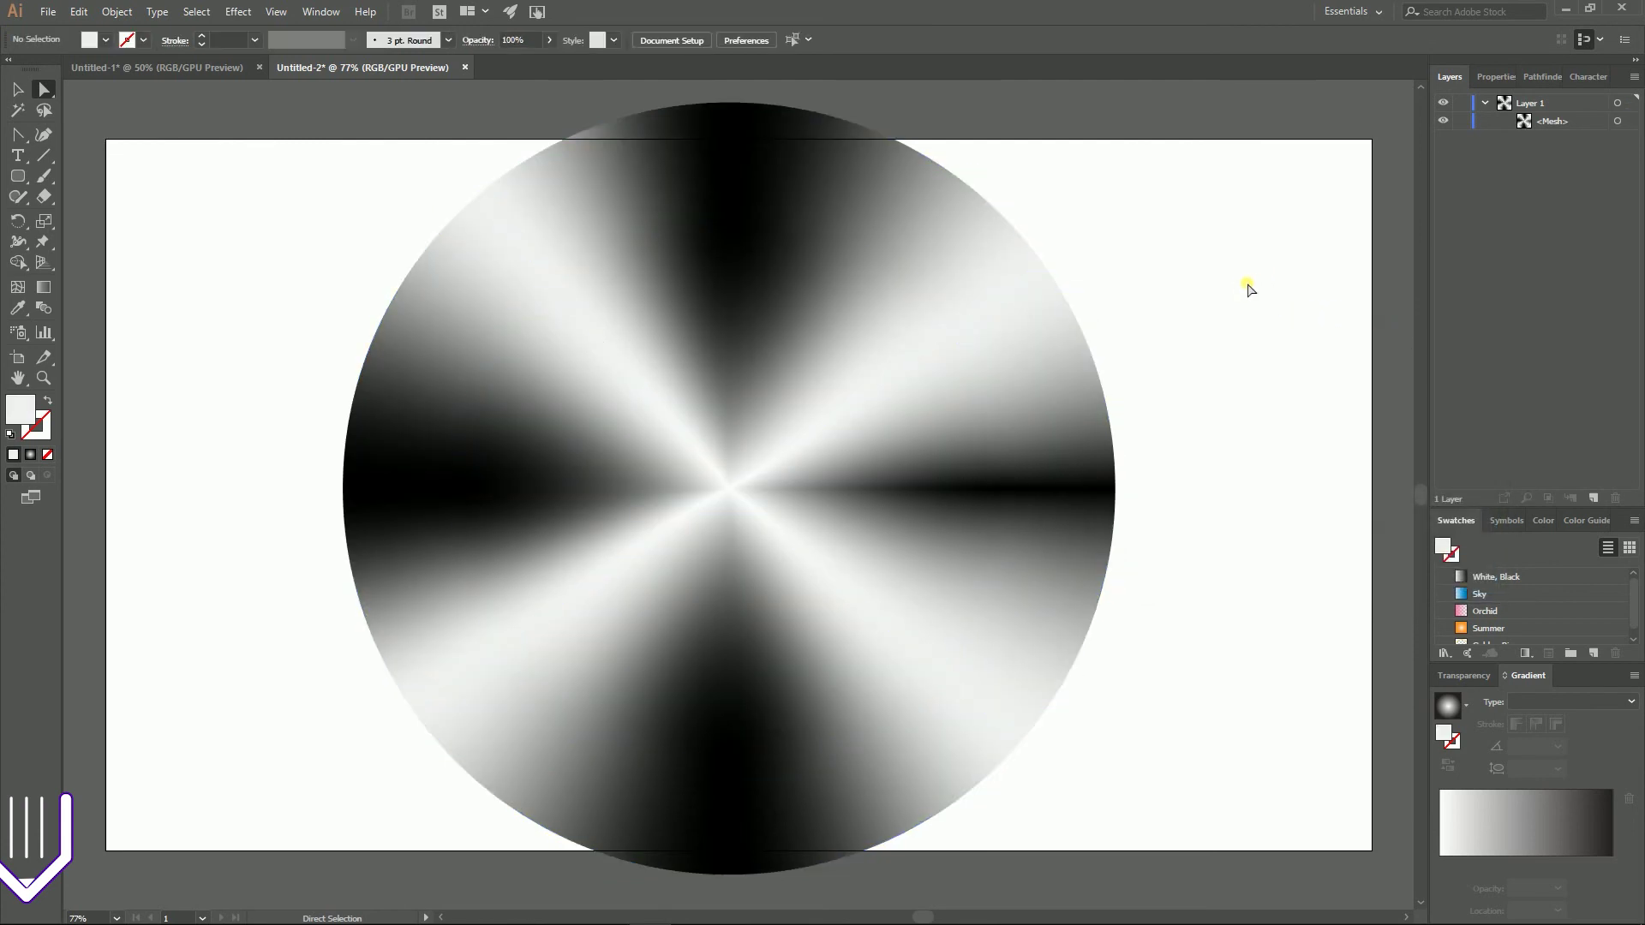